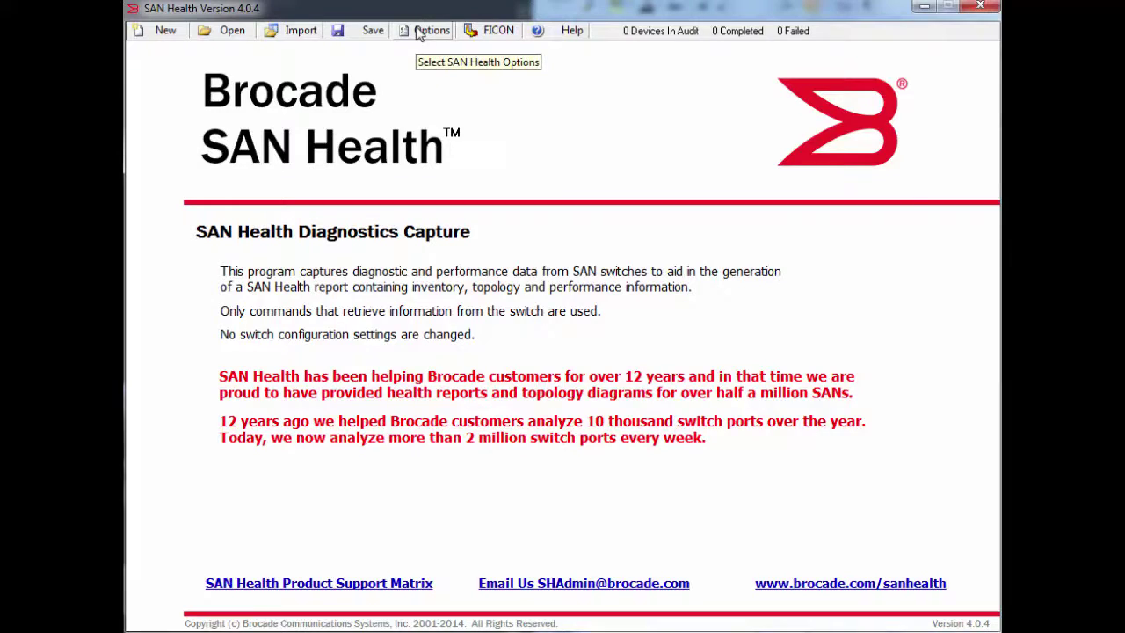
Open the SAN Health options and review the switch diagnostics, device names, report format, diagram format and audit data upload settings
{"action": "left_click", "coordinate": [421, 31]}
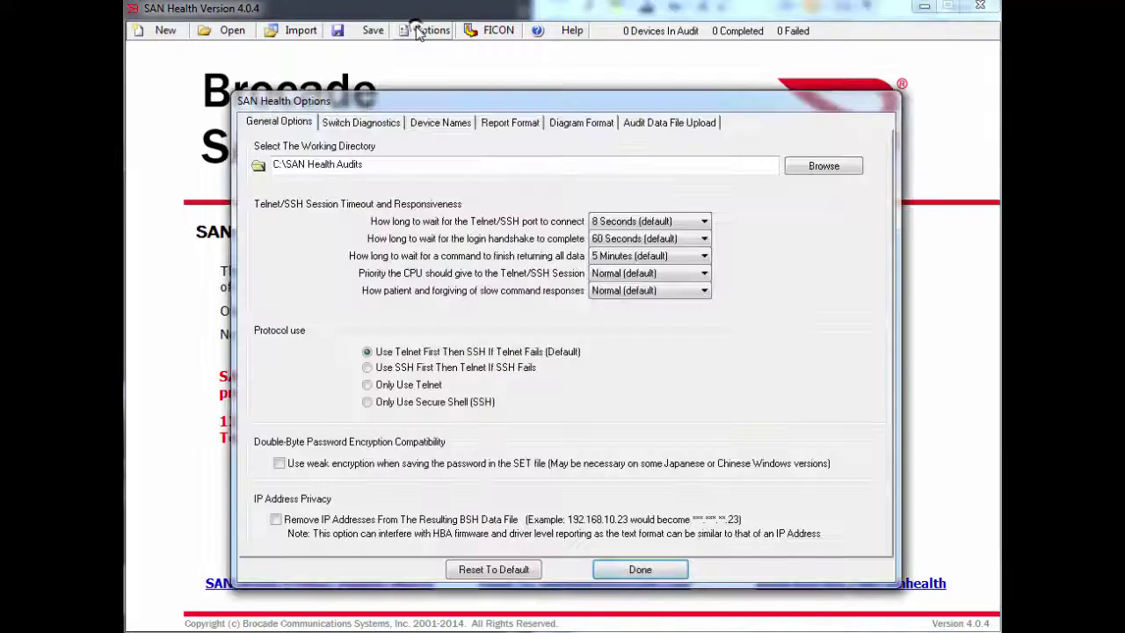
{"action": "left_click", "coordinate": [384, 128]}
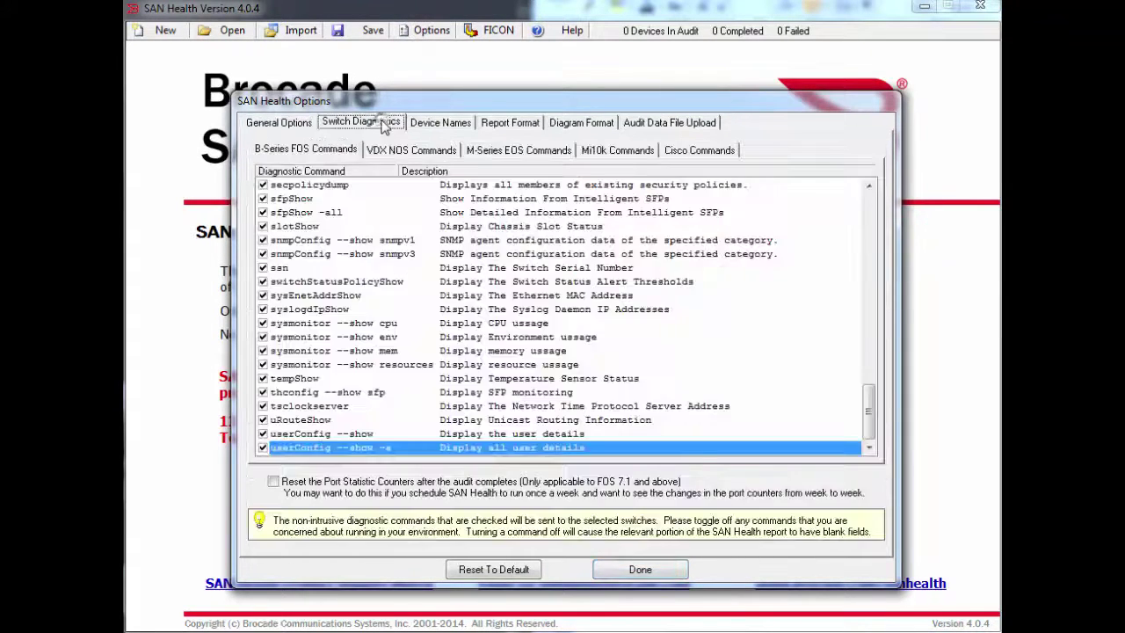
{"action": "left_click", "coordinate": [435, 128]}
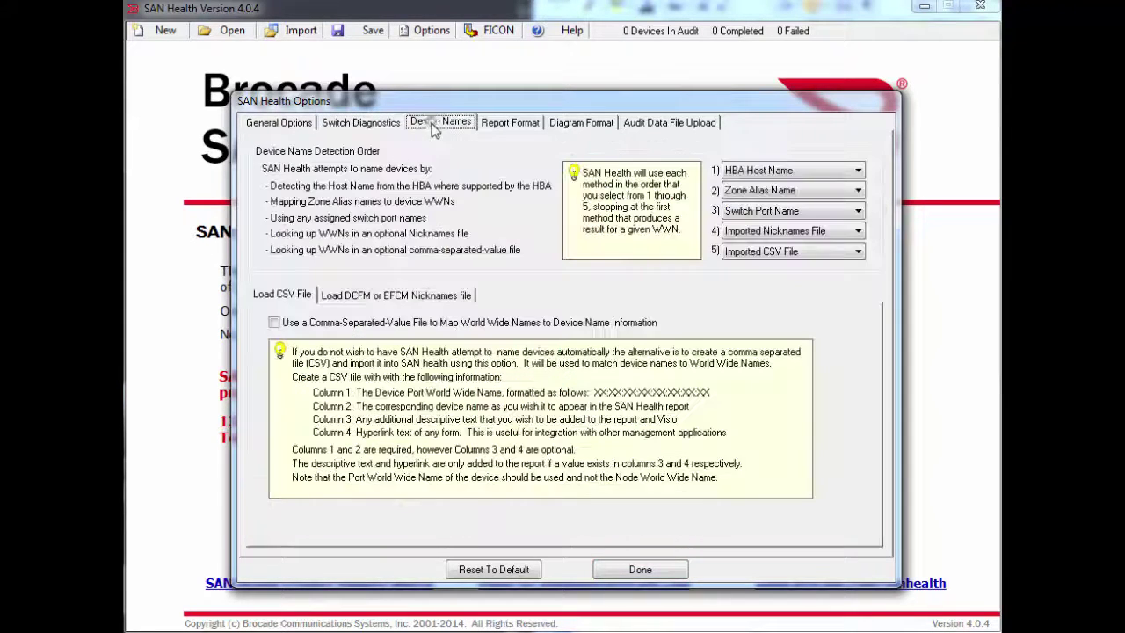
{"action": "left_click", "coordinate": [509, 127]}
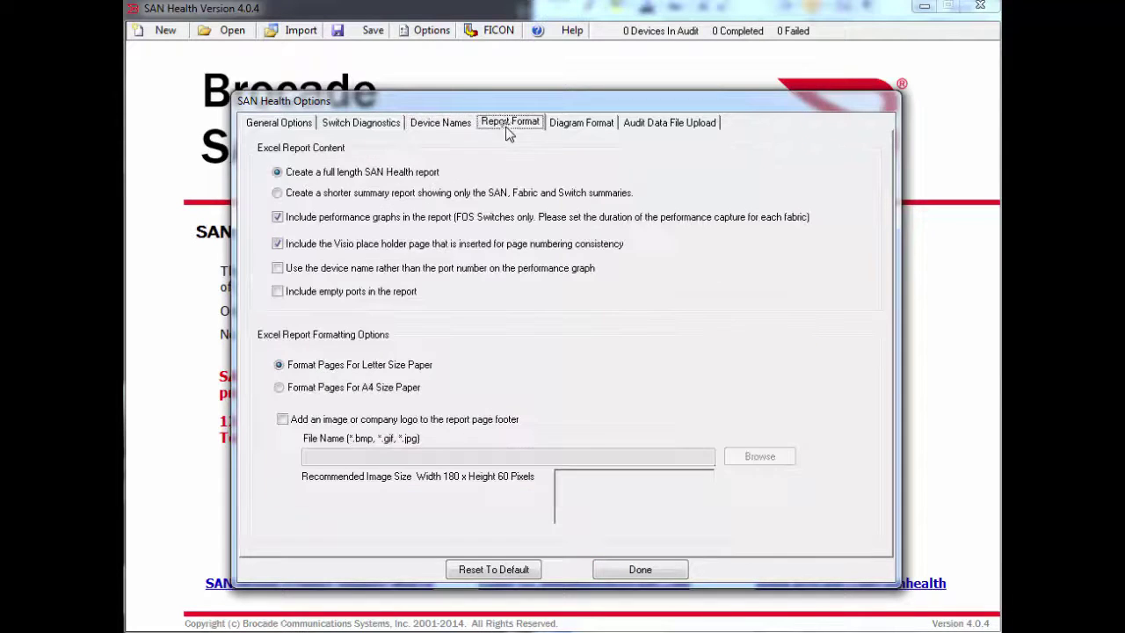
{"action": "left_click", "coordinate": [576, 128]}
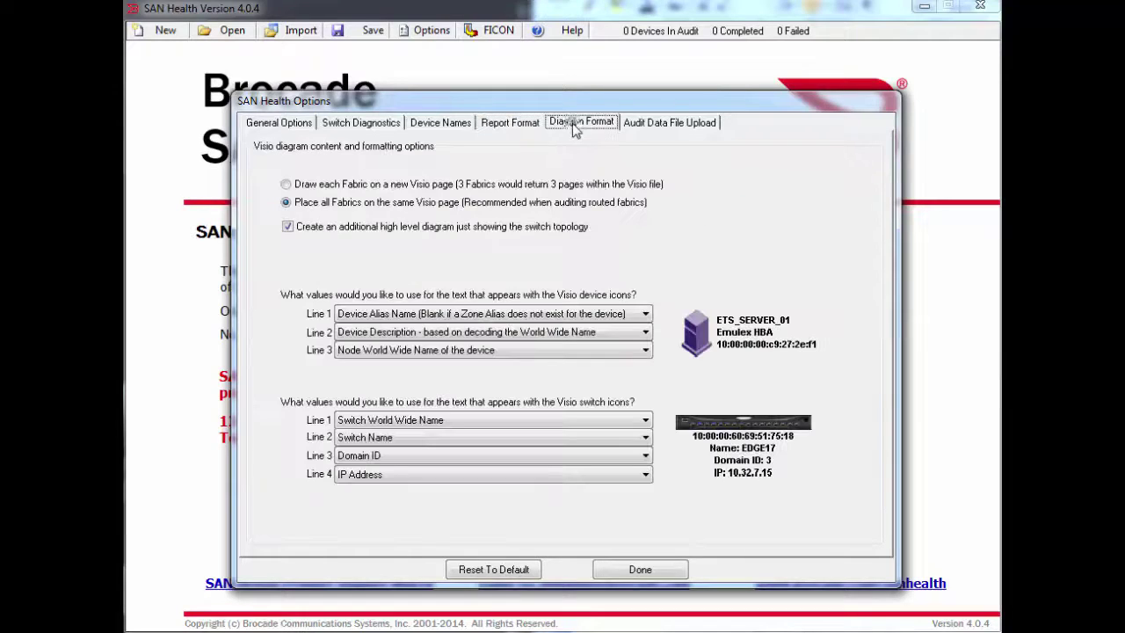
{"action": "left_click", "coordinate": [664, 127]}
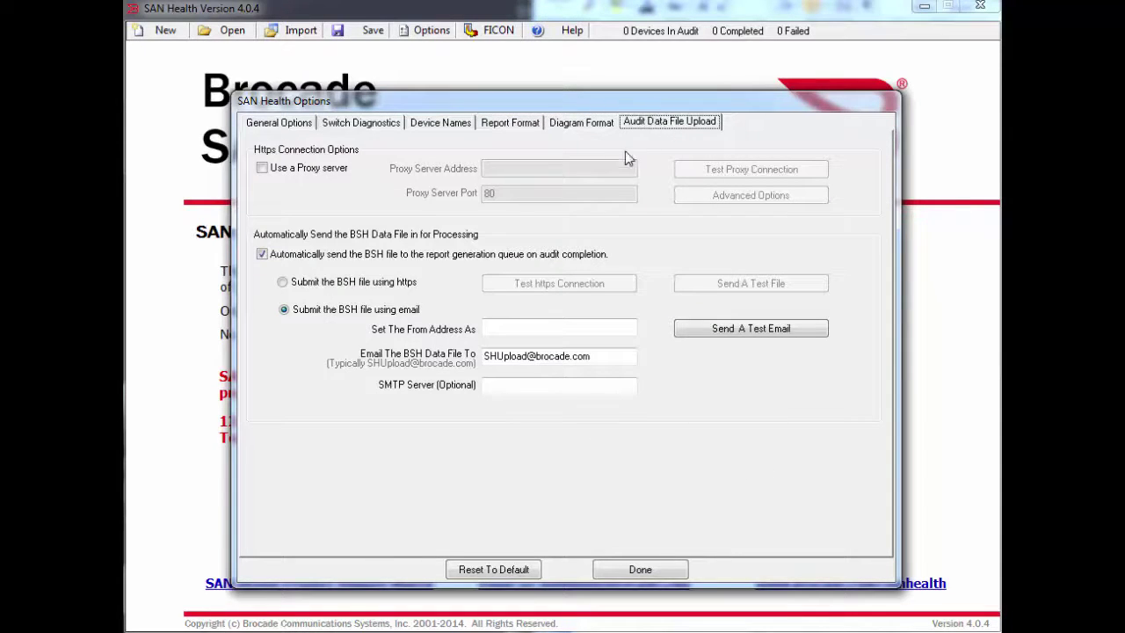
Enter an SMTP server for the audit file upload, then reset the options to their defaults and close them
{"action": "left_click", "coordinate": [514, 385]}
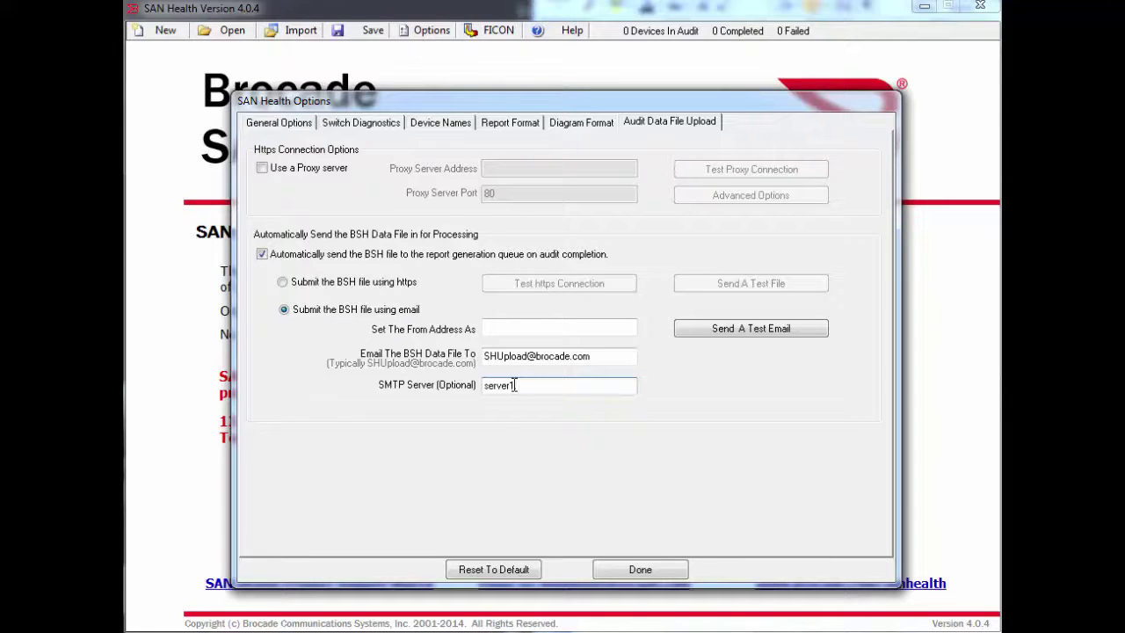
{"action": "type", "text": "server1.compoa"}
{"action": "left_click", "coordinate": [498, 570]}
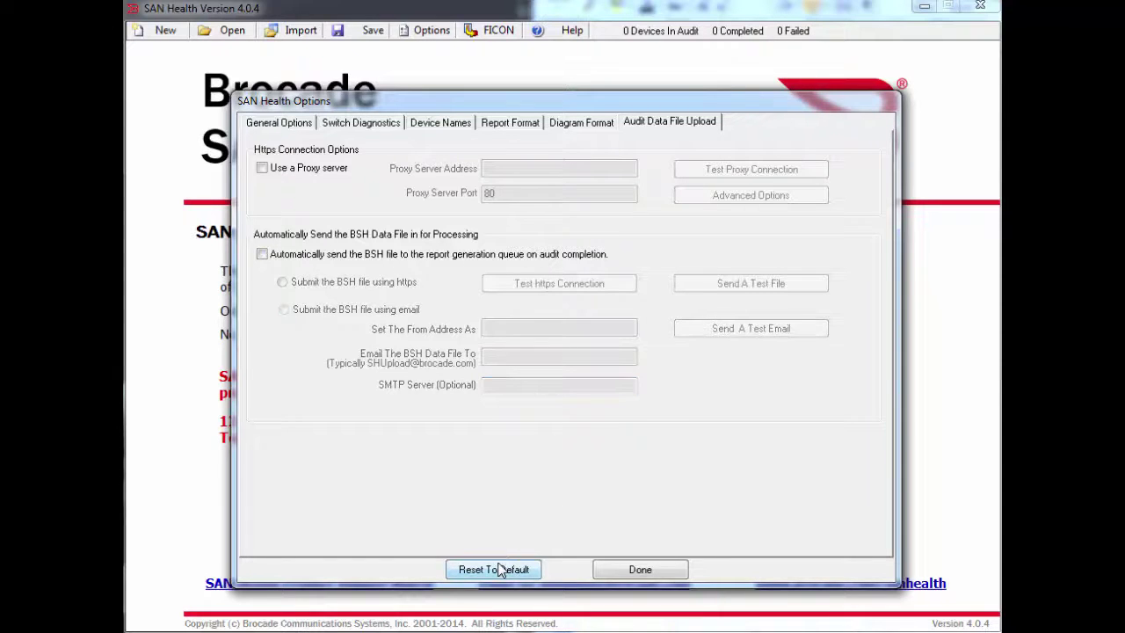
{"action": "left_click", "coordinate": [639, 569]}
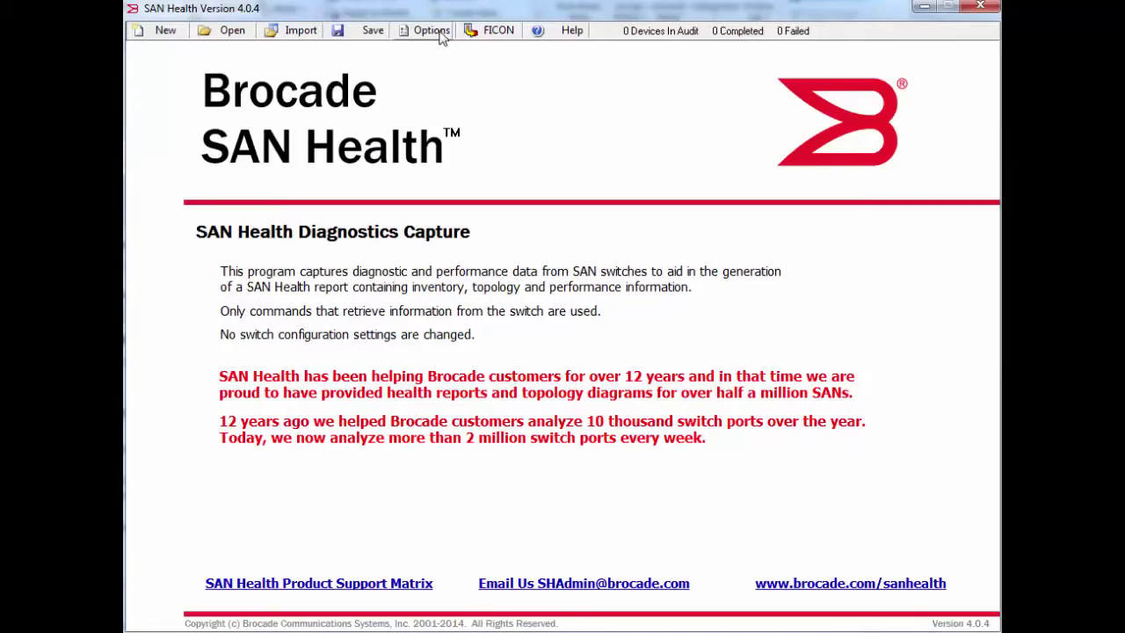
Reopen the options at the general settings and examine the working directory path
{"action": "left_click", "coordinate": [432, 32]}
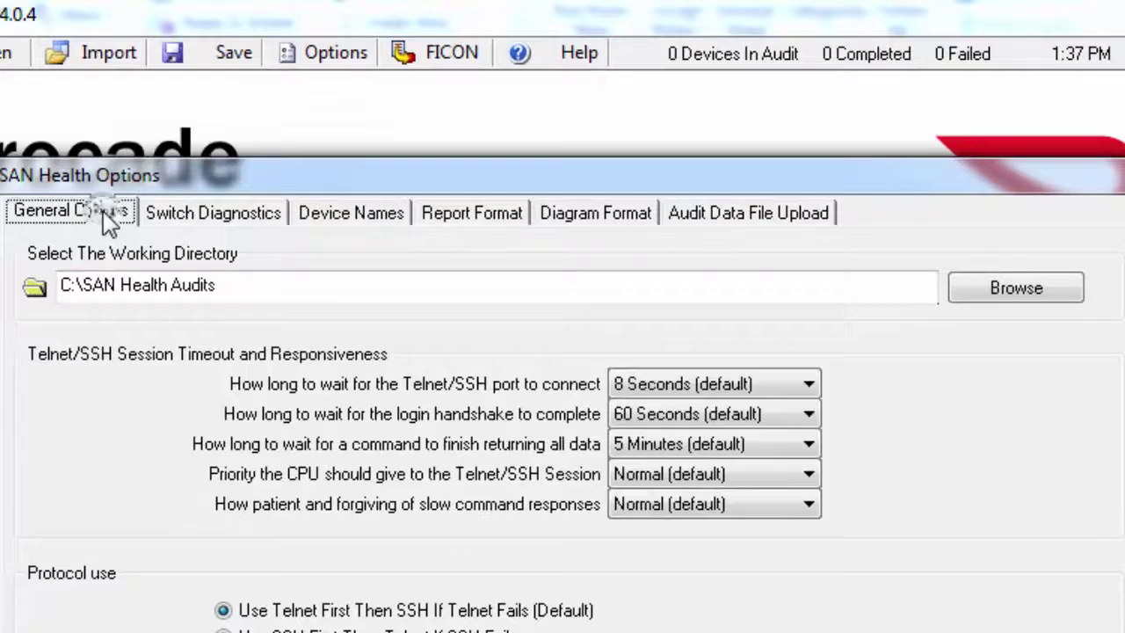
{"action": "left_click", "coordinate": [103, 213]}
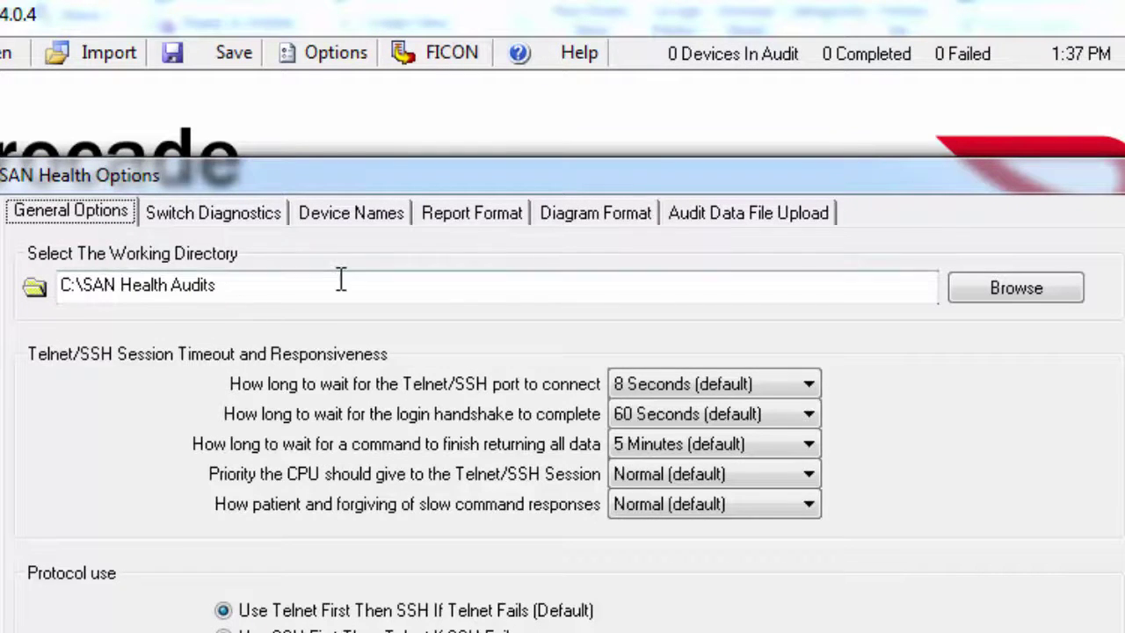
{"action": "left_click", "coordinate": [400, 283]}
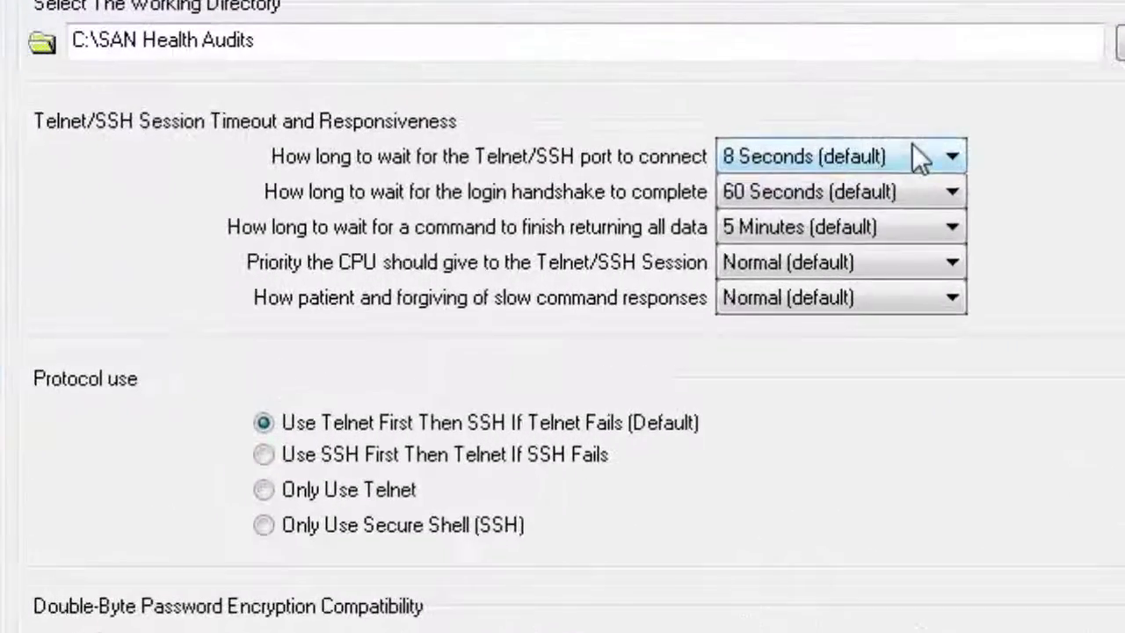
Examine the available choices for the Telnet/SSH connection, login and command timeouts, CPU priority and slow-response patience
{"action": "left_click", "coordinate": [687, 222]}
{"action": "left_click", "coordinate": [917, 156]}
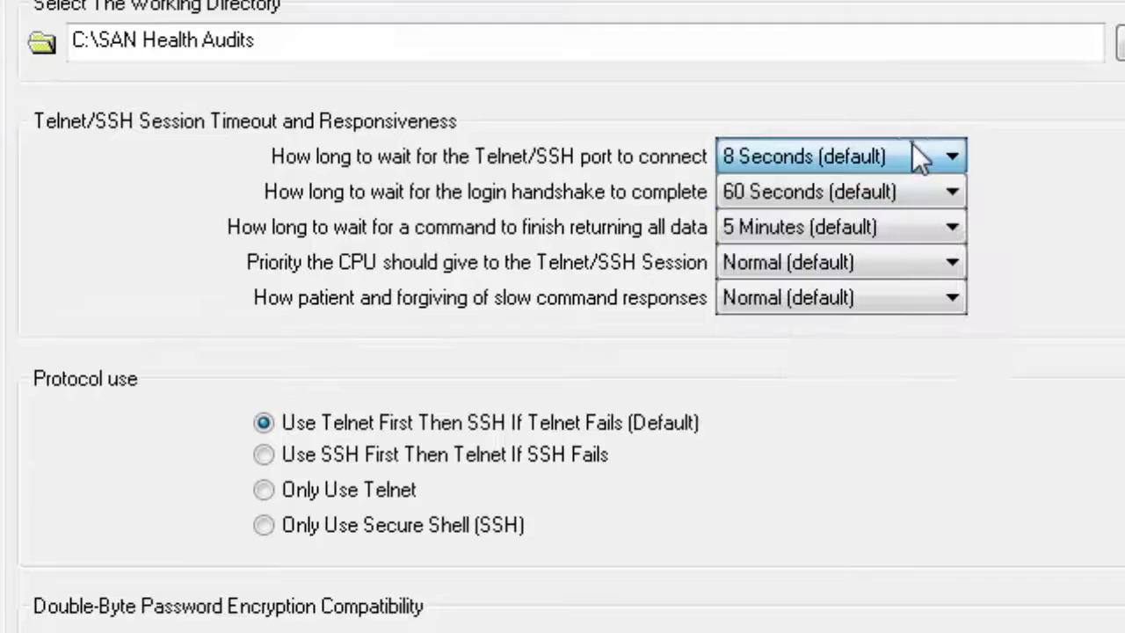
{"action": "left_click", "coordinate": [934, 202]}
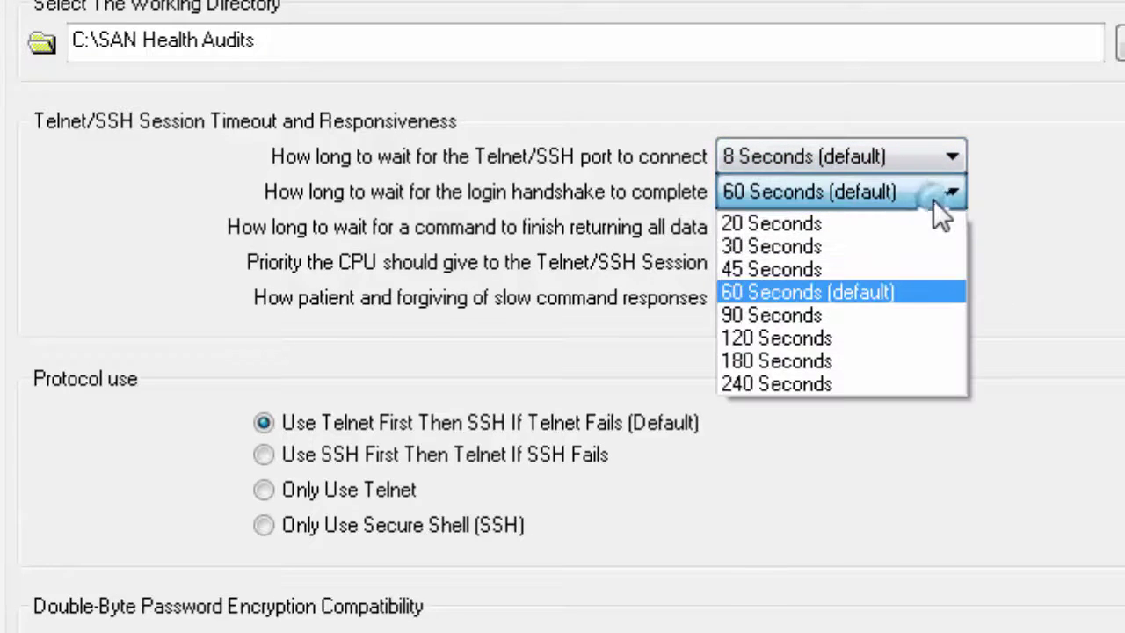
{"action": "left_click", "coordinate": [934, 202]}
{"action": "left_click", "coordinate": [938, 220]}
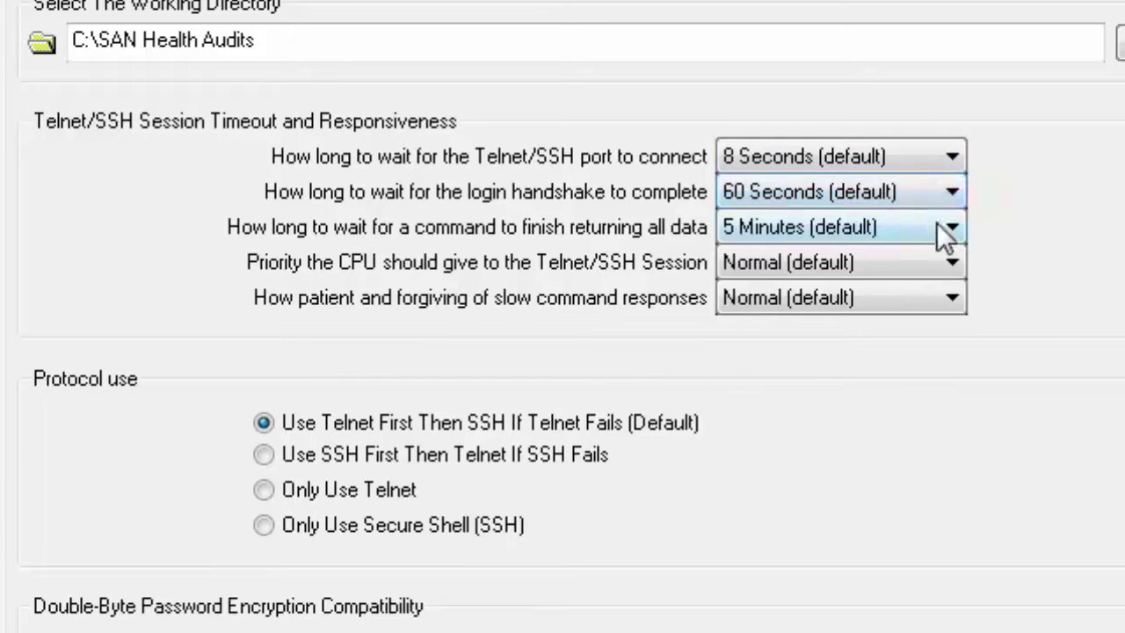
{"action": "left_click", "coordinate": [937, 222]}
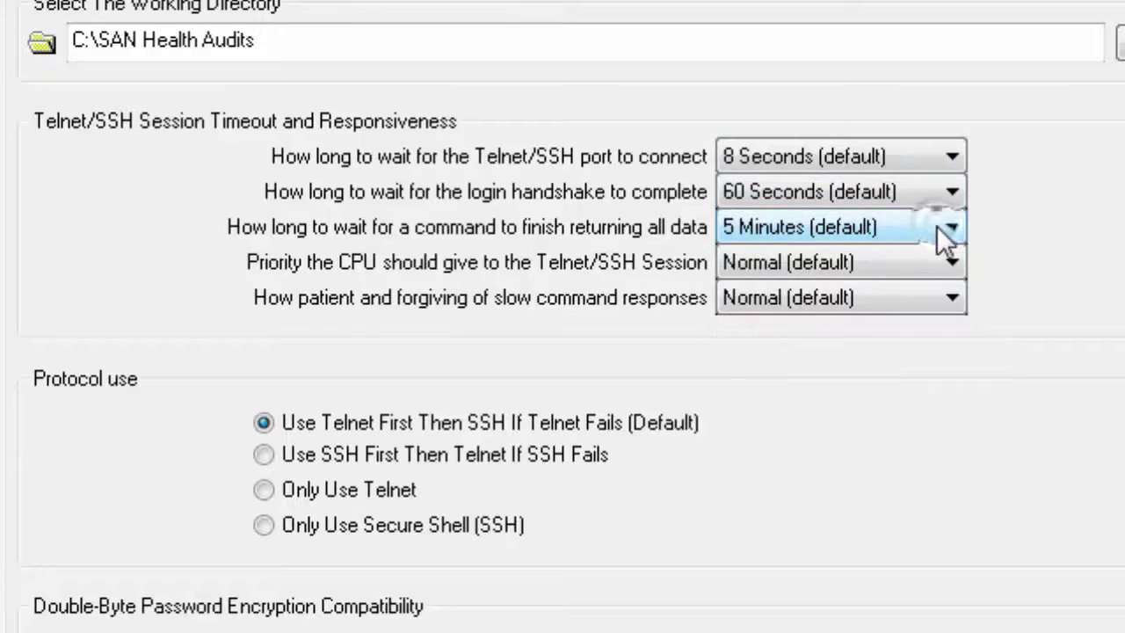
{"action": "left_click", "coordinate": [938, 263]}
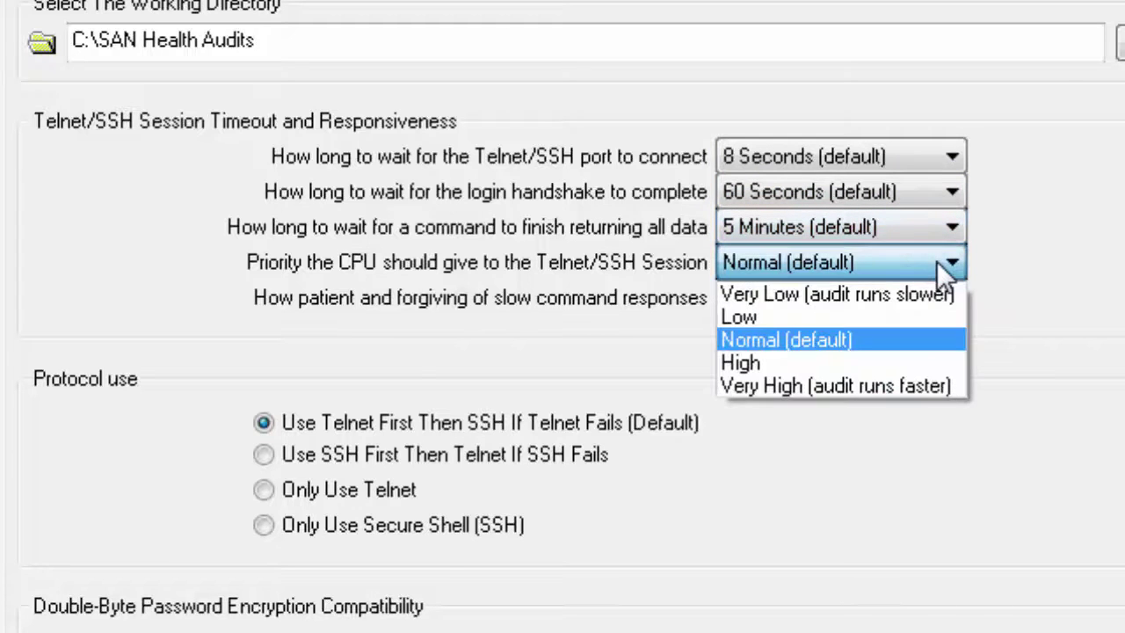
{"action": "left_click", "coordinate": [937, 262]}
{"action": "left_click", "coordinate": [938, 288]}
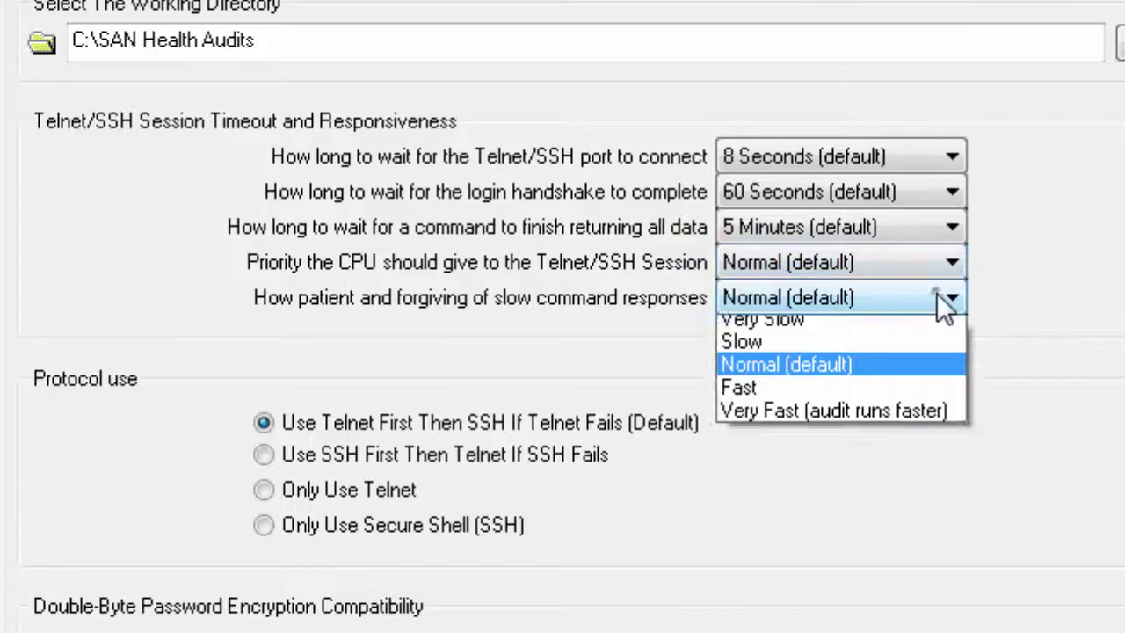
{"action": "left_click", "coordinate": [938, 294]}
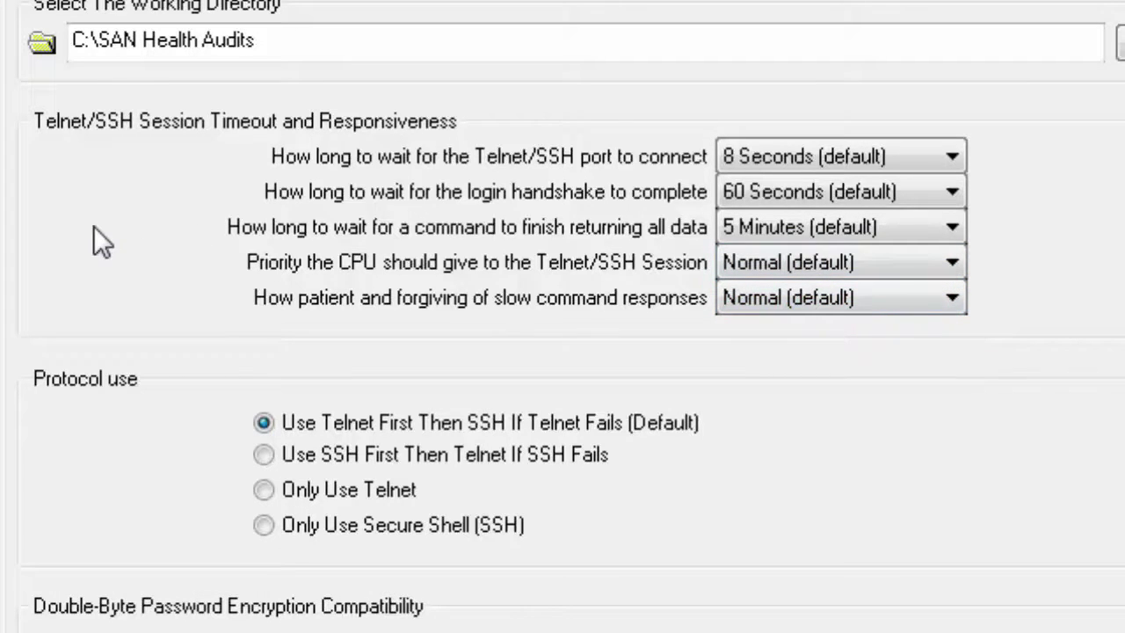
Enable weak encryption for the password saved in the SET file and removal of IP addresses from the BSH data file
{"action": "left_click", "coordinate": [145, 381]}
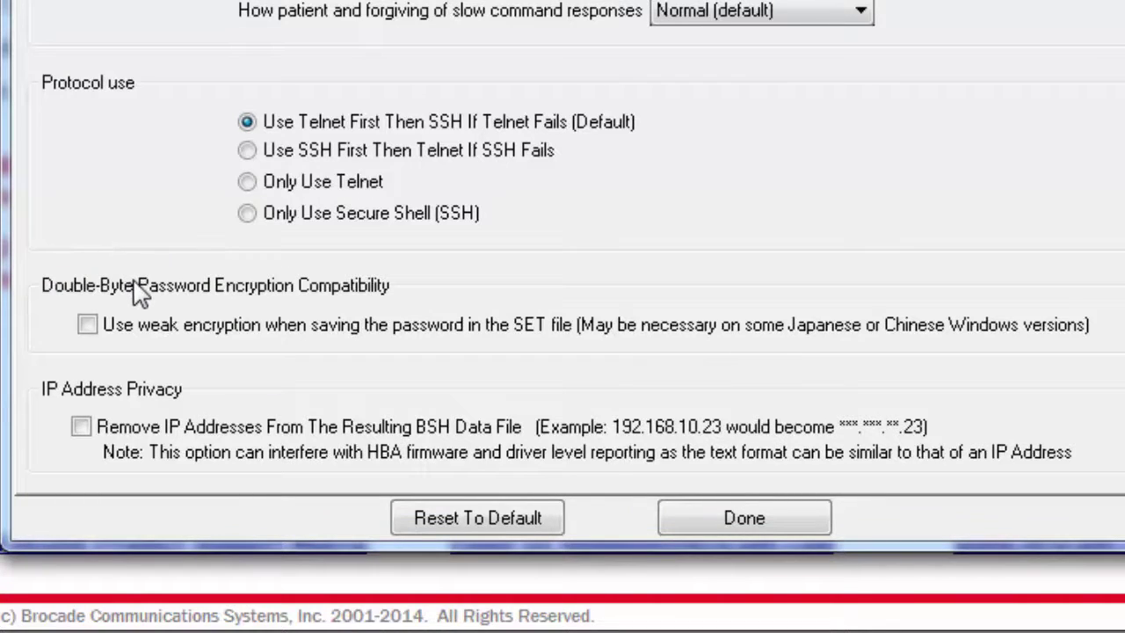
{"action": "left_click", "coordinate": [89, 328]}
{"action": "left_click", "coordinate": [81, 428]}
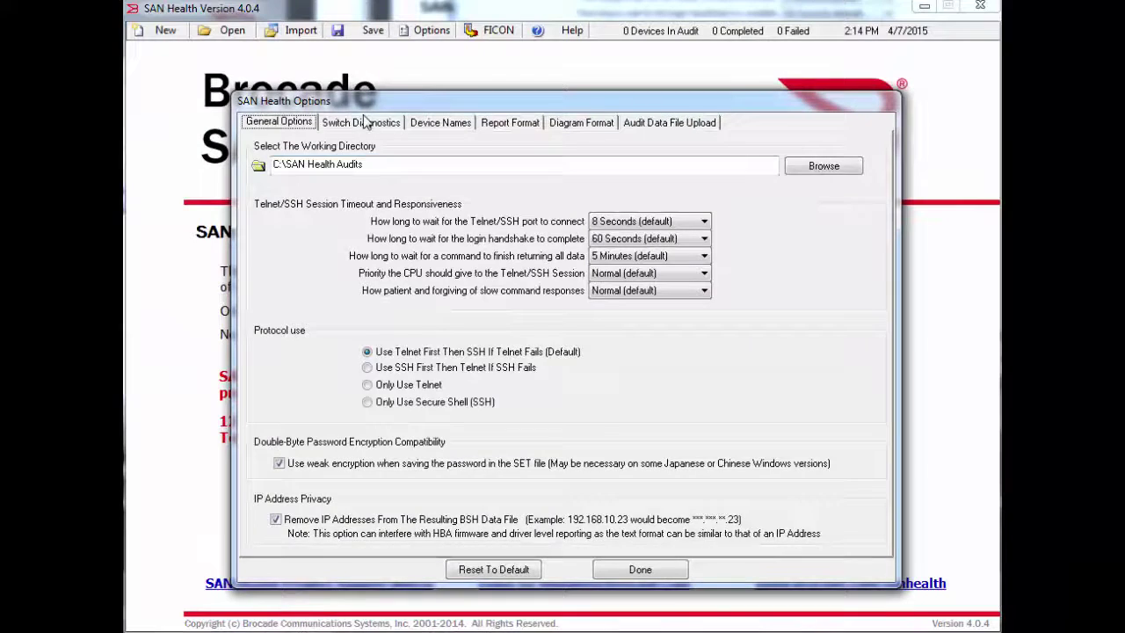
Review the switch diagnostic command lists for B-Series FOS, M-Series EOS and Cisco switches
{"action": "left_click", "coordinate": [365, 123]}
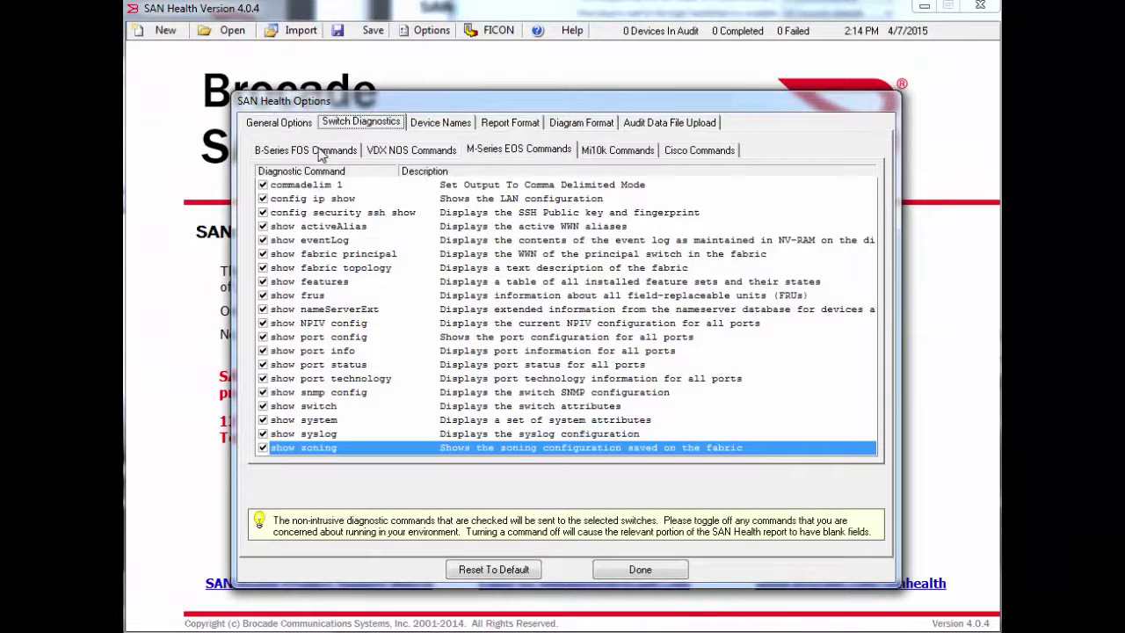
{"action": "left_click", "coordinate": [321, 151]}
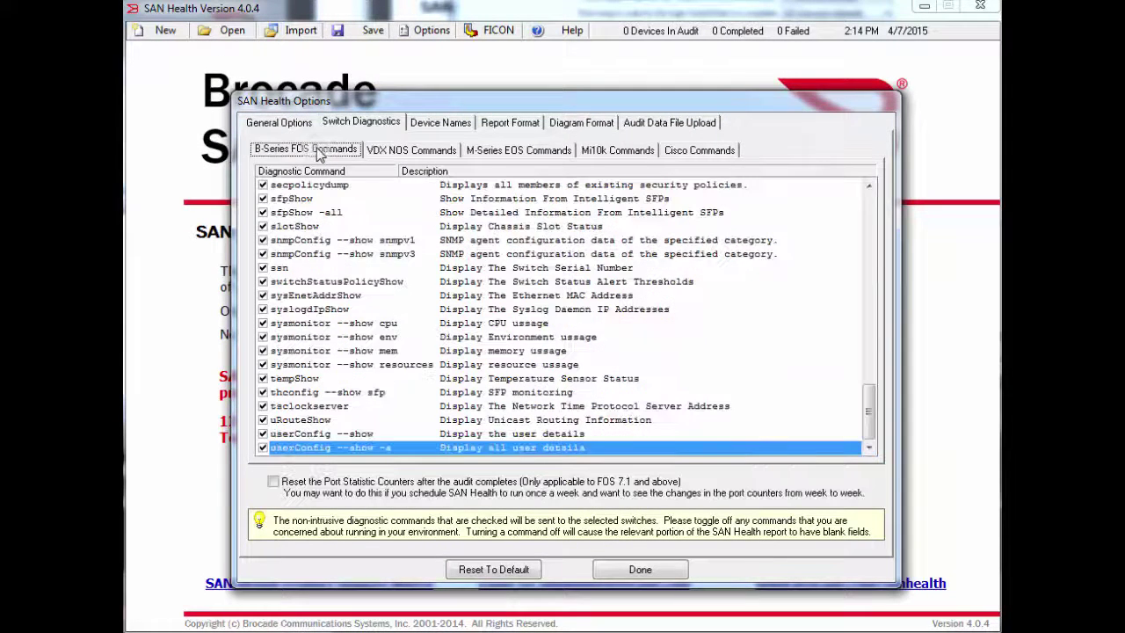
{"action": "left_click", "coordinate": [484, 157]}
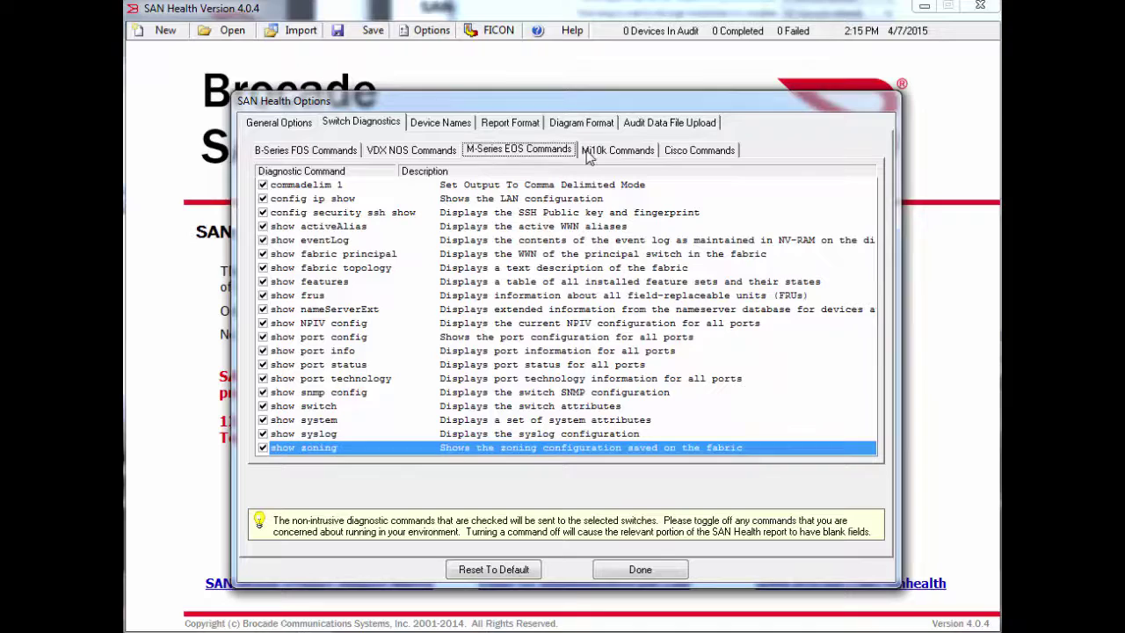
{"action": "left_click", "coordinate": [694, 157]}
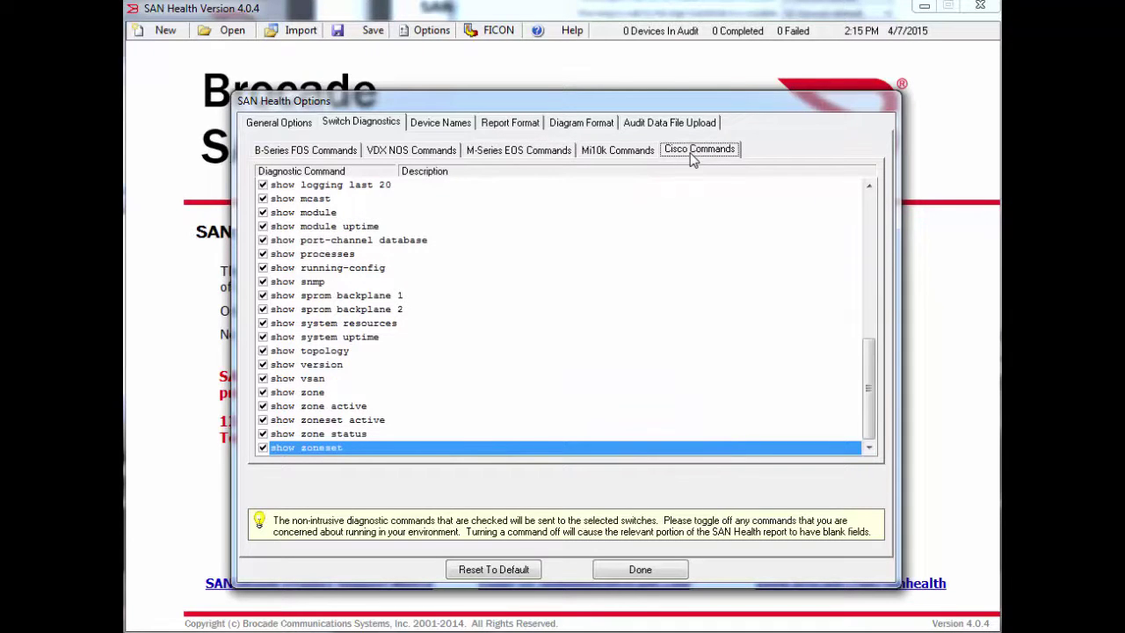
Exclude the uRouteShow command from the B-Series FOS diagnostics and accept the blank-fields warning
{"action": "left_click", "coordinate": [323, 153]}
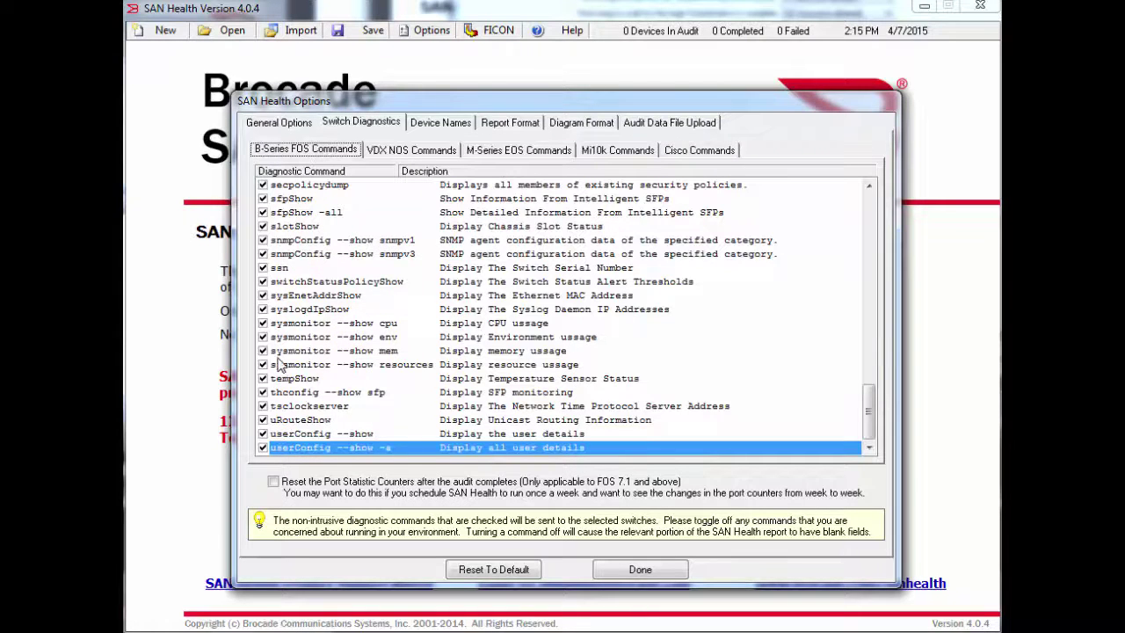
{"action": "left_click", "coordinate": [266, 421]}
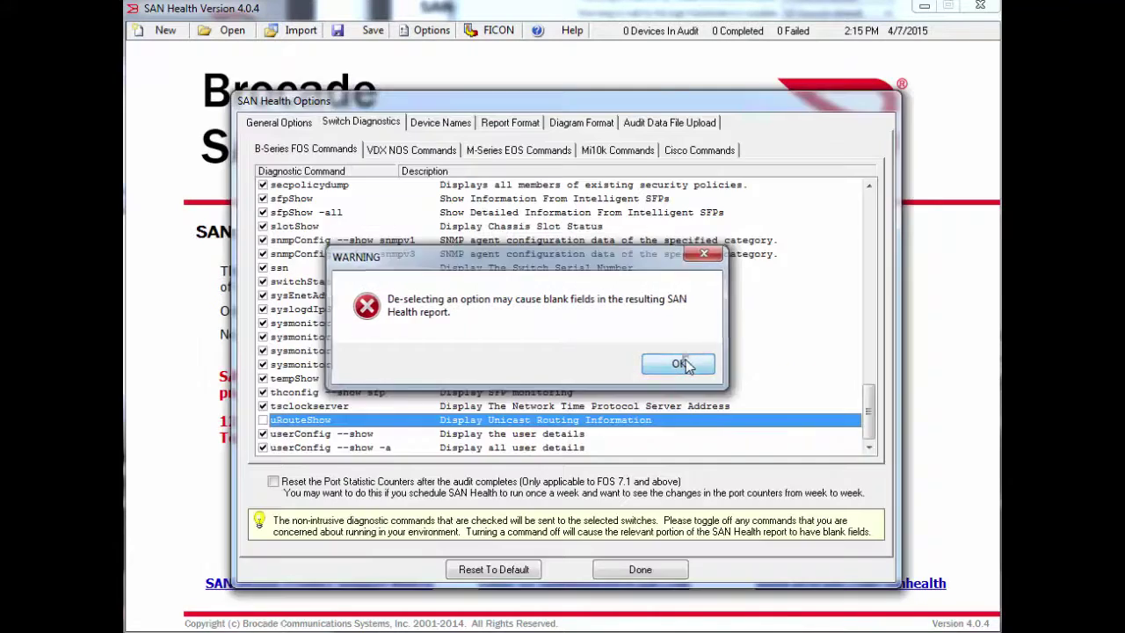
{"action": "left_click", "coordinate": [684, 365]}
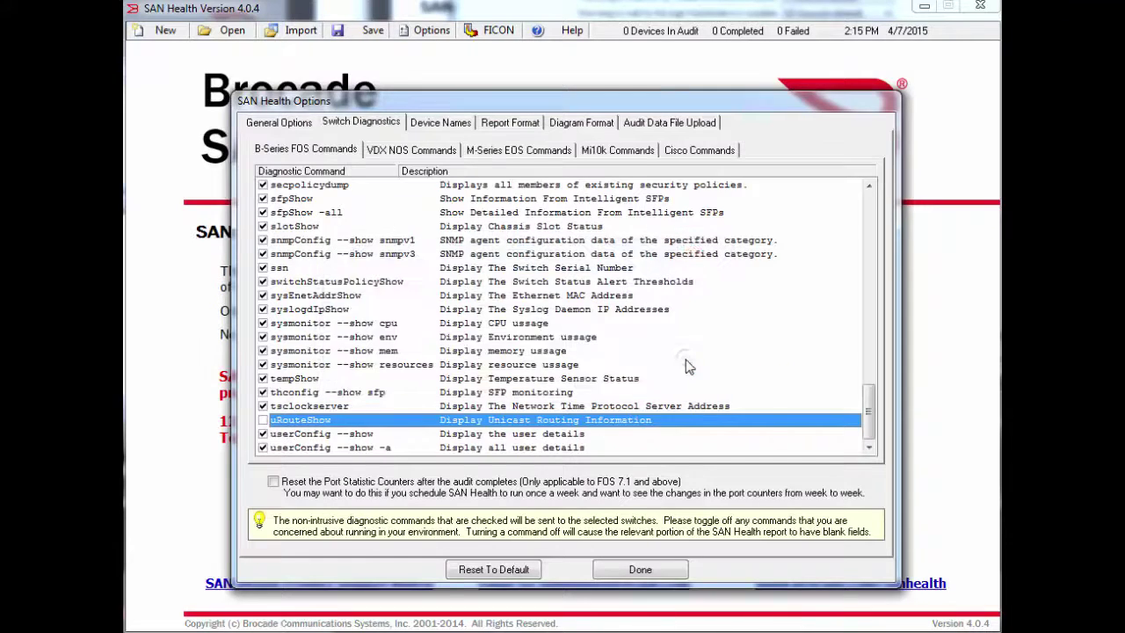
Try to exclude the critical fabricShow command from the B-Series FOS diagnostics and dismiss the warning
{"action": "left_click", "coordinate": [873, 209]}
{"action": "left_click", "coordinate": [875, 211]}
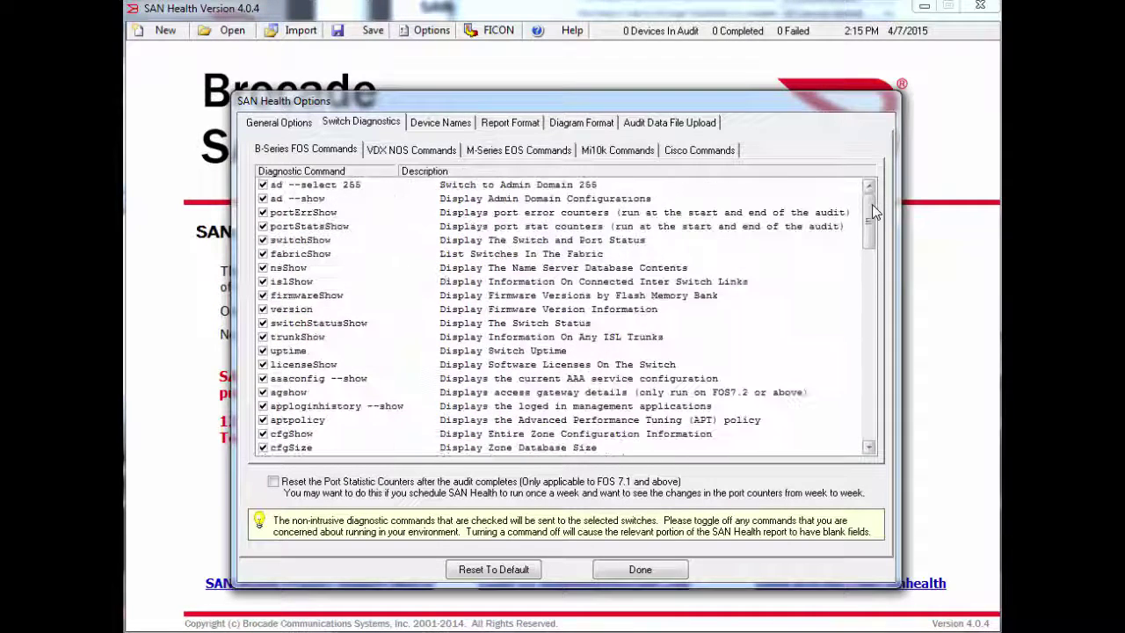
{"action": "left_click", "coordinate": [263, 254]}
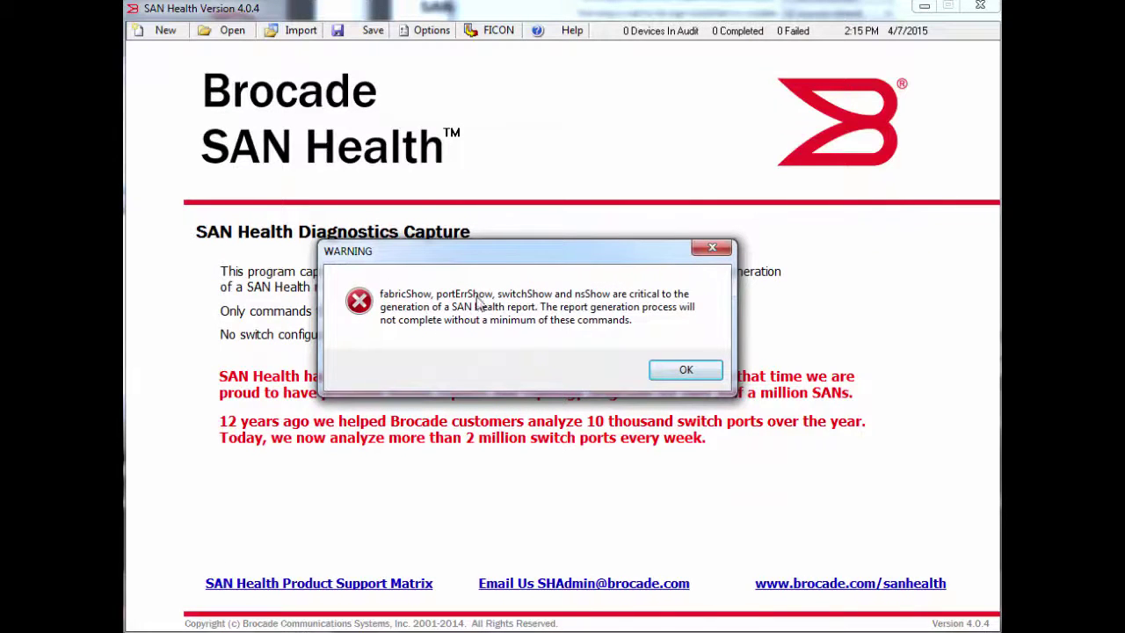
{"action": "left_click", "coordinate": [685, 371]}
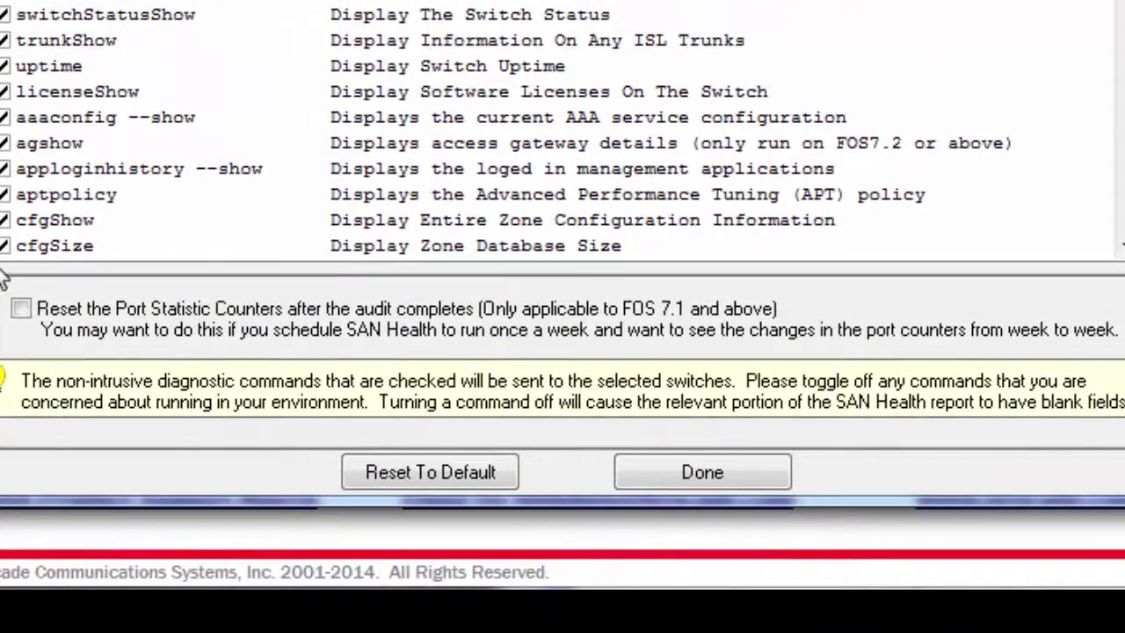
Enable resetting the port statistic counters after the audit completes, then disable it again
{"action": "left_click", "coordinate": [21, 310]}
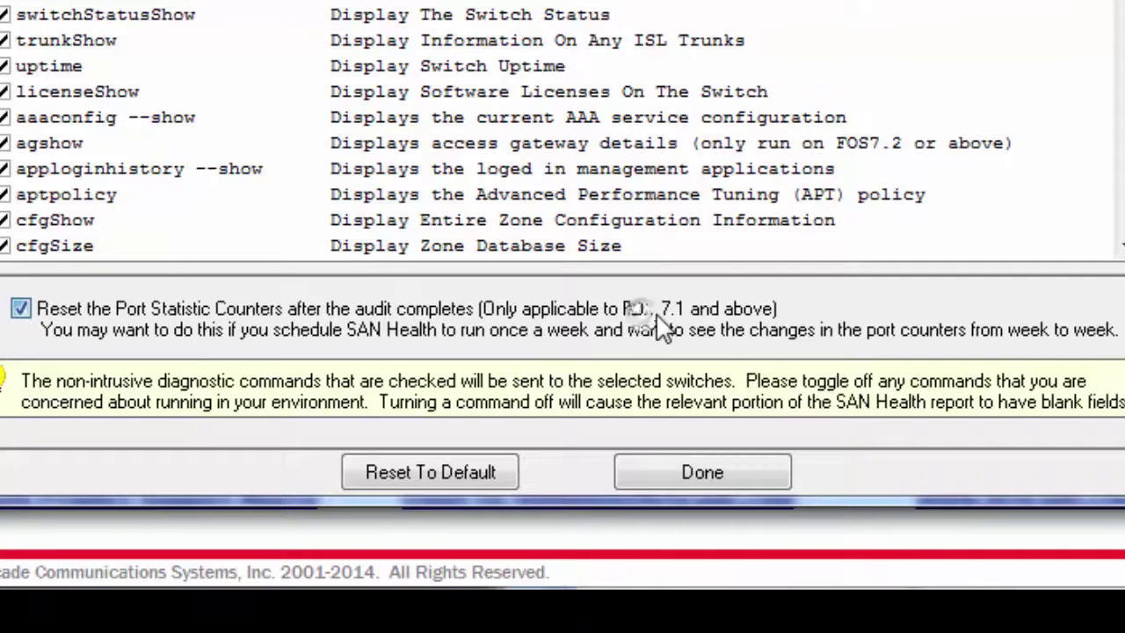
{"action": "key", "text": "space"}
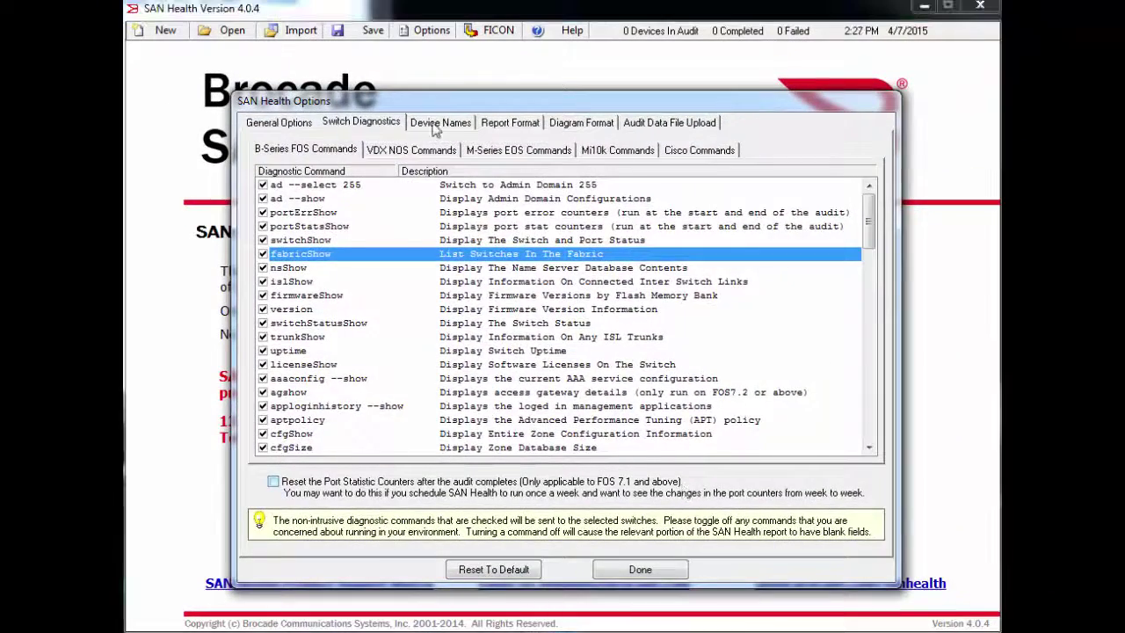
Examine the naming methods offered for each of the five positions in the device name detection order
{"action": "left_click", "coordinate": [437, 125]}
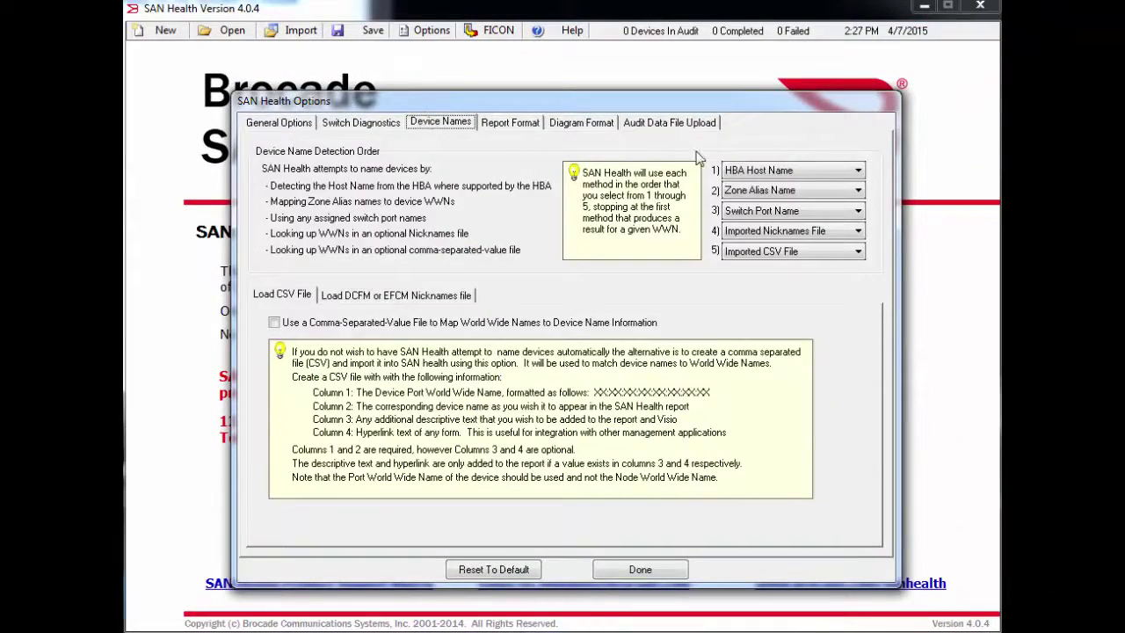
{"action": "left_click", "coordinate": [857, 171]}
{"action": "left_click", "coordinate": [857, 174]}
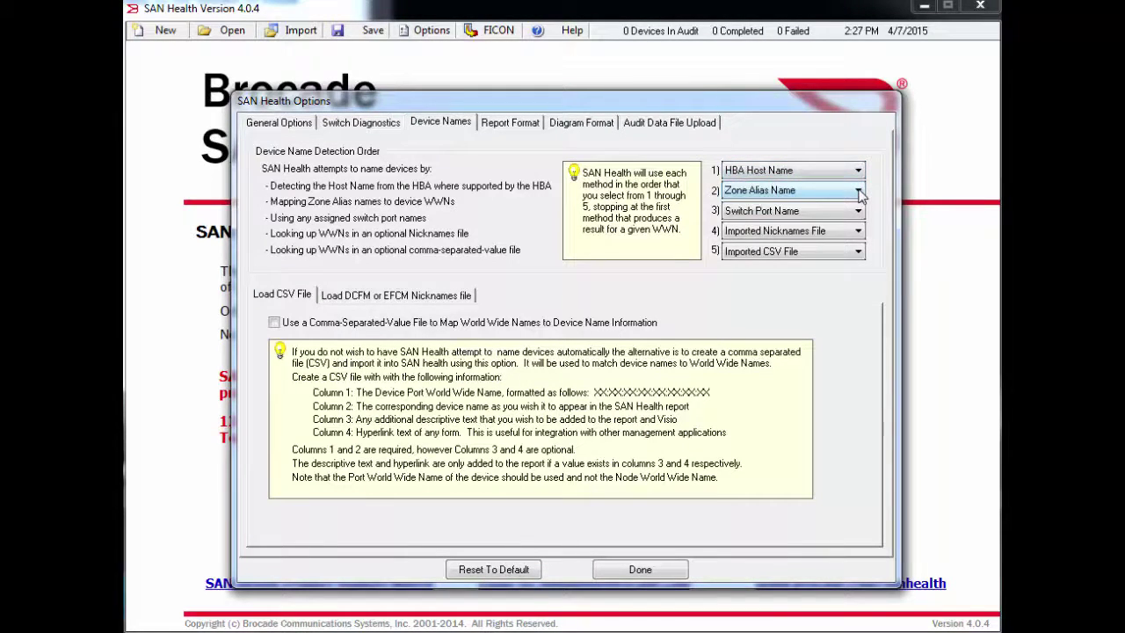
{"action": "left_click", "coordinate": [858, 192]}
{"action": "left_click", "coordinate": [859, 193]}
{"action": "left_click", "coordinate": [859, 211]}
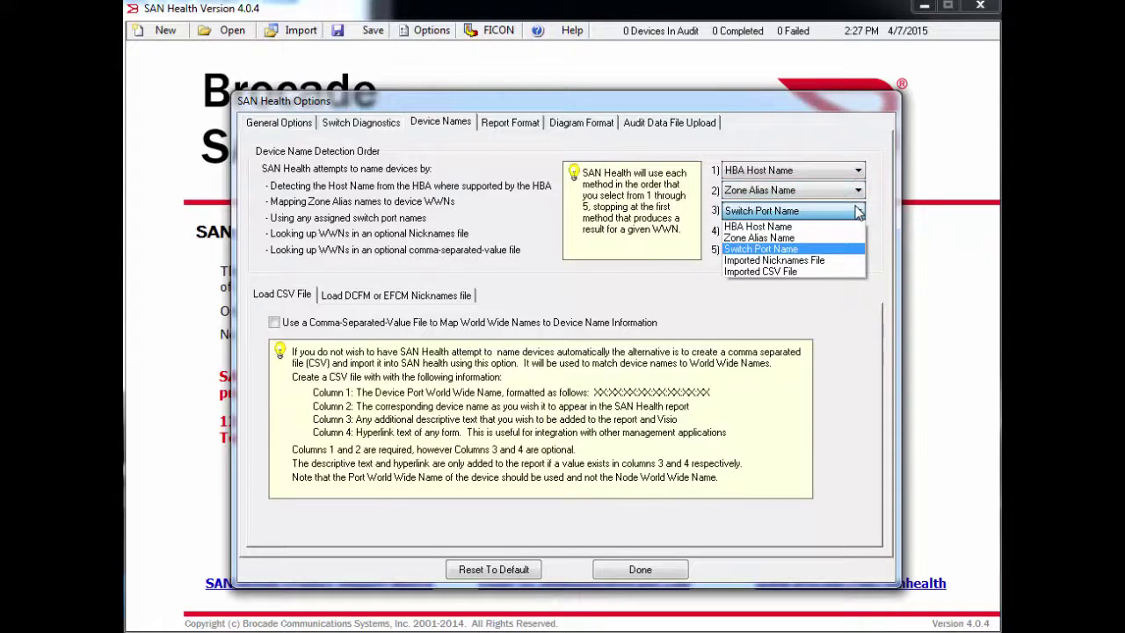
{"action": "left_click", "coordinate": [859, 211]}
{"action": "left_click", "coordinate": [858, 232]}
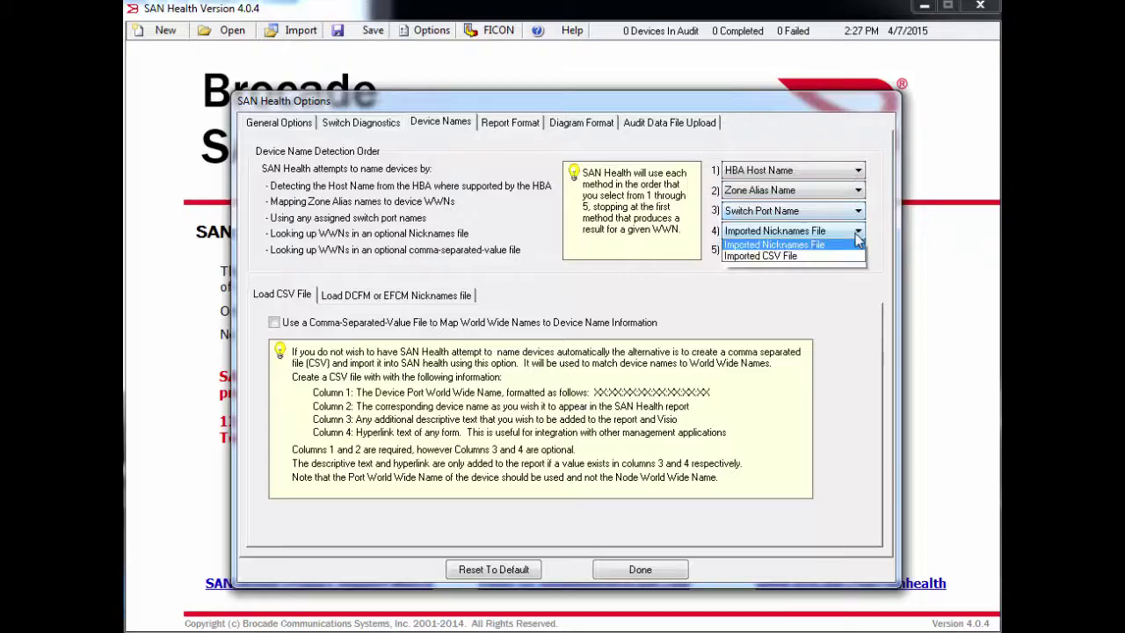
{"action": "left_click", "coordinate": [856, 232]}
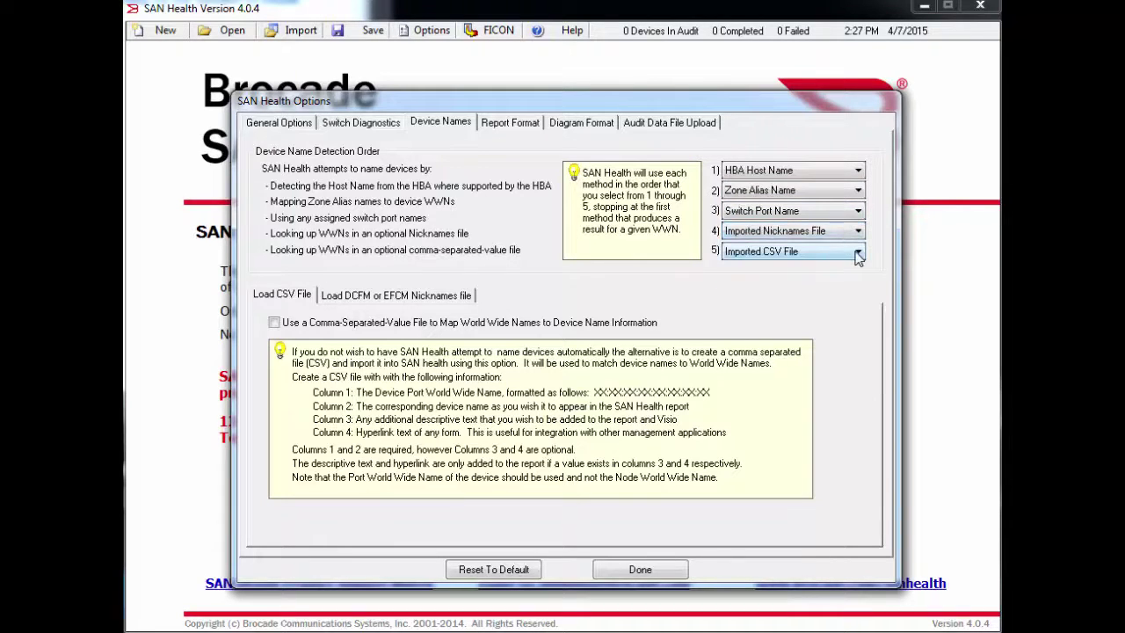
{"action": "left_click", "coordinate": [856, 252]}
{"action": "left_click", "coordinate": [858, 253]}
Enable and then disable mapping World Wide Names from a CSV file and from a DCFM or EFCM nicknames file
{"action": "left_click", "coordinate": [271, 297]}
{"action": "left_click", "coordinate": [274, 324]}
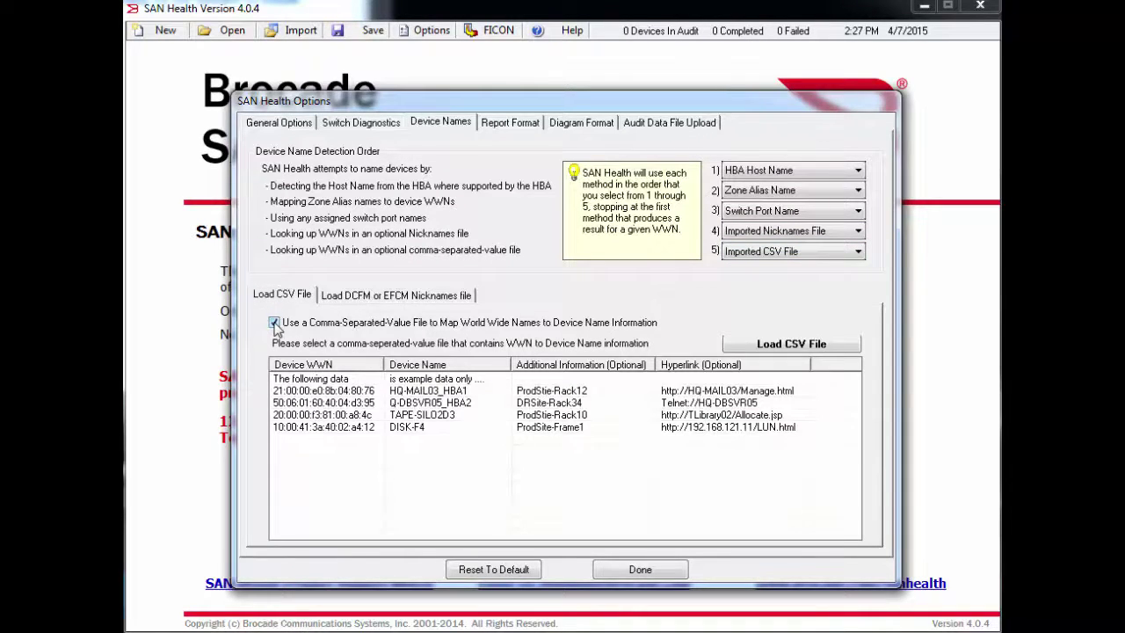
{"action": "left_click", "coordinate": [275, 323]}
{"action": "left_click", "coordinate": [371, 298]}
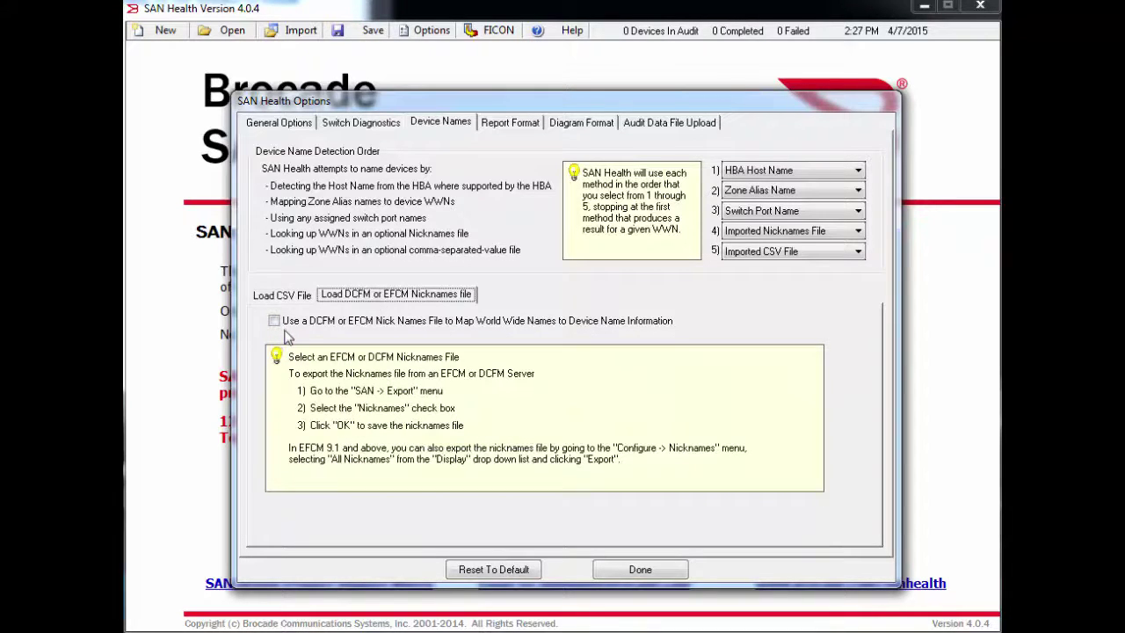
{"action": "left_click", "coordinate": [275, 323]}
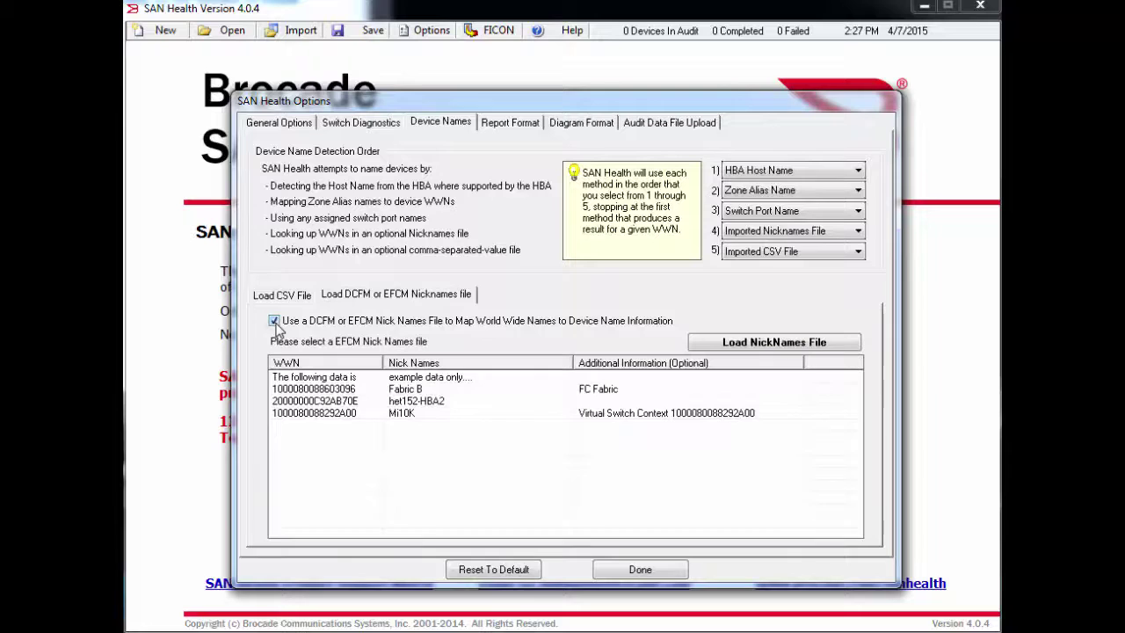
{"action": "left_click", "coordinate": [275, 321]}
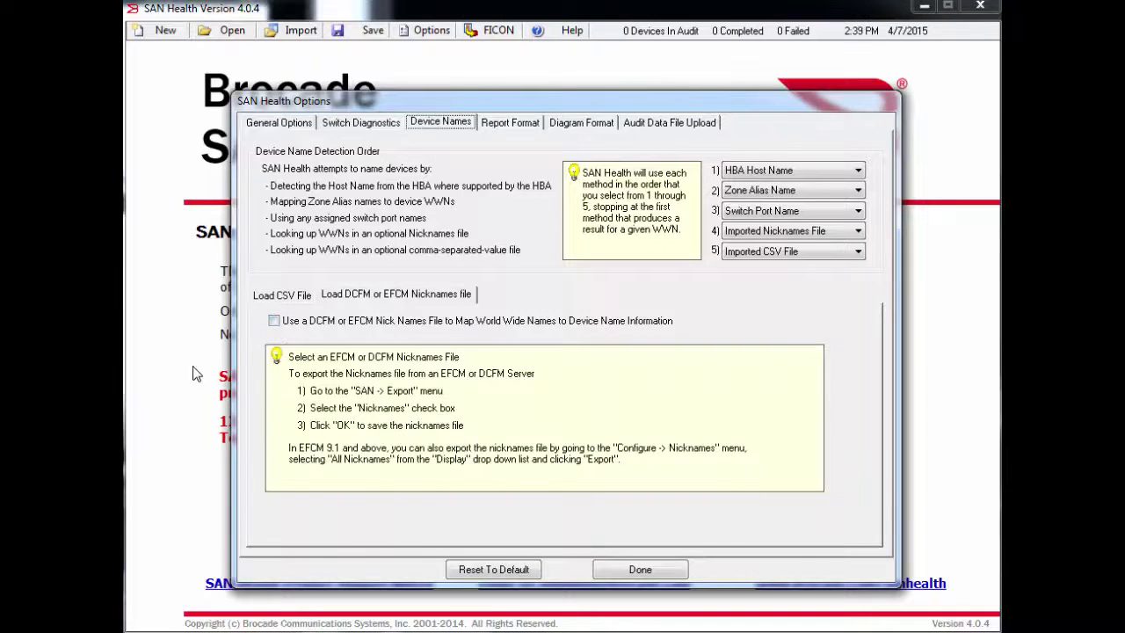
Switch the Excel report content to the shorter summary report, and return it to the full length SAN Health report
{"action": "left_click", "coordinate": [491, 124]}
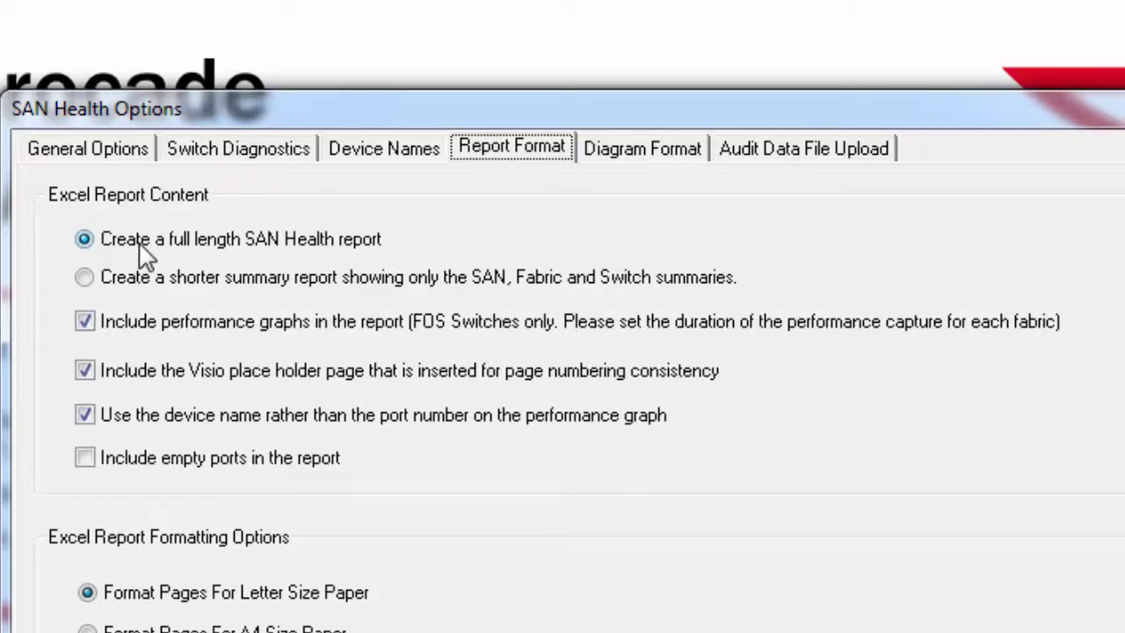
{"action": "left_click", "coordinate": [83, 240]}
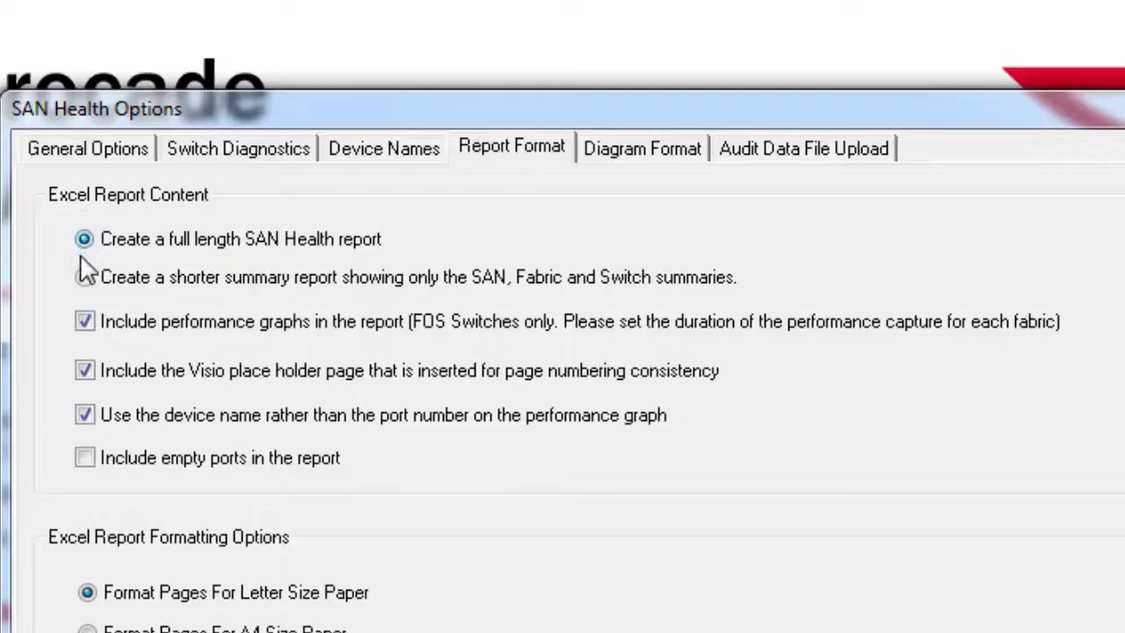
{"action": "left_click", "coordinate": [84, 278]}
{"action": "left_click", "coordinate": [85, 240]}
Include performance graphs, the Visio place holder page and empty ports in the Excel report, with device names turned off on the performance graph
{"action": "left_click", "coordinate": [85, 321]}
{"action": "left_click", "coordinate": [88, 419]}
{"action": "left_click", "coordinate": [86, 417]}
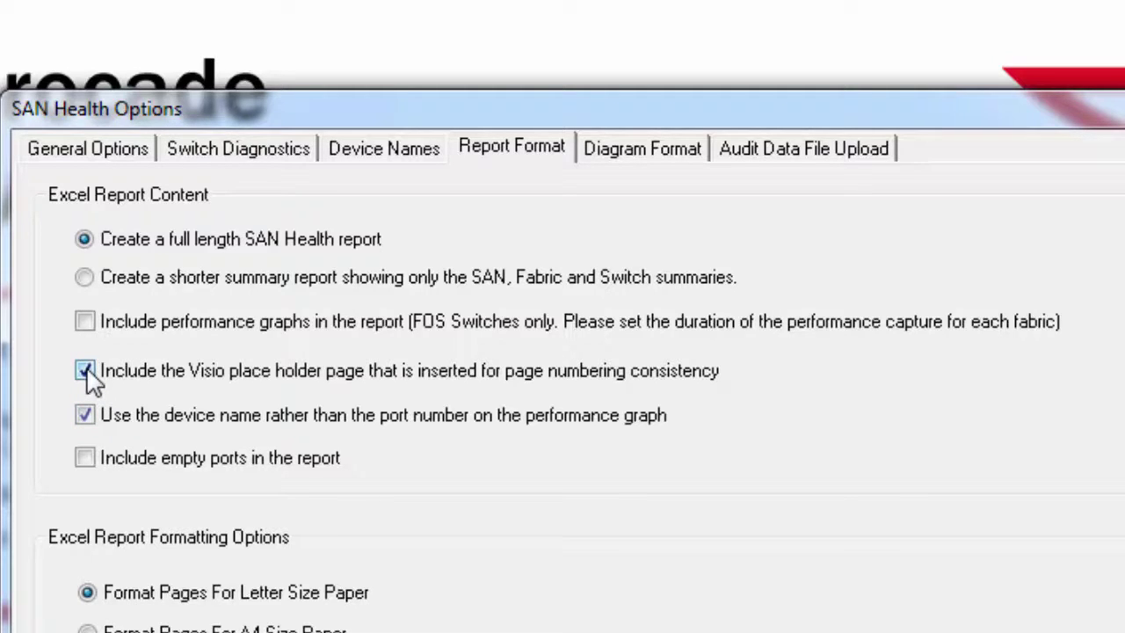
{"action": "left_click", "coordinate": [86, 373]}
{"action": "left_click", "coordinate": [87, 373]}
{"action": "left_click", "coordinate": [86, 459]}
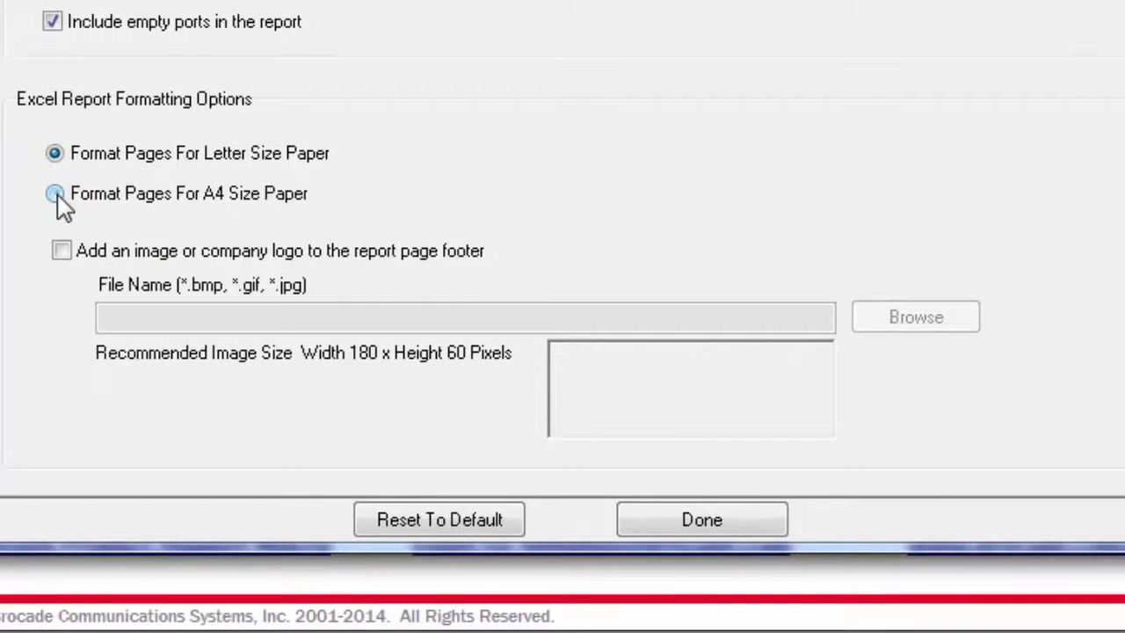
Format the report pages for A4 size paper and add the ImageForSANHealth.gif logo to the page footer
{"action": "left_click", "coordinate": [57, 196]}
{"action": "left_click", "coordinate": [61, 251]}
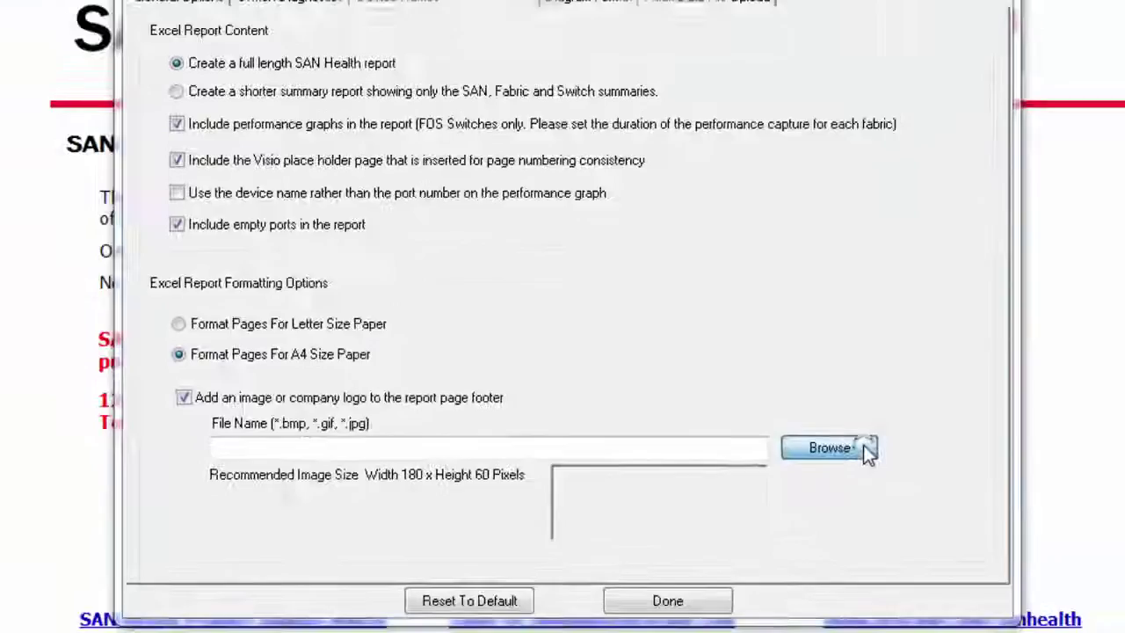
{"action": "left_click", "coordinate": [955, 313]}
{"action": "double_click", "coordinate": [552, 254]}
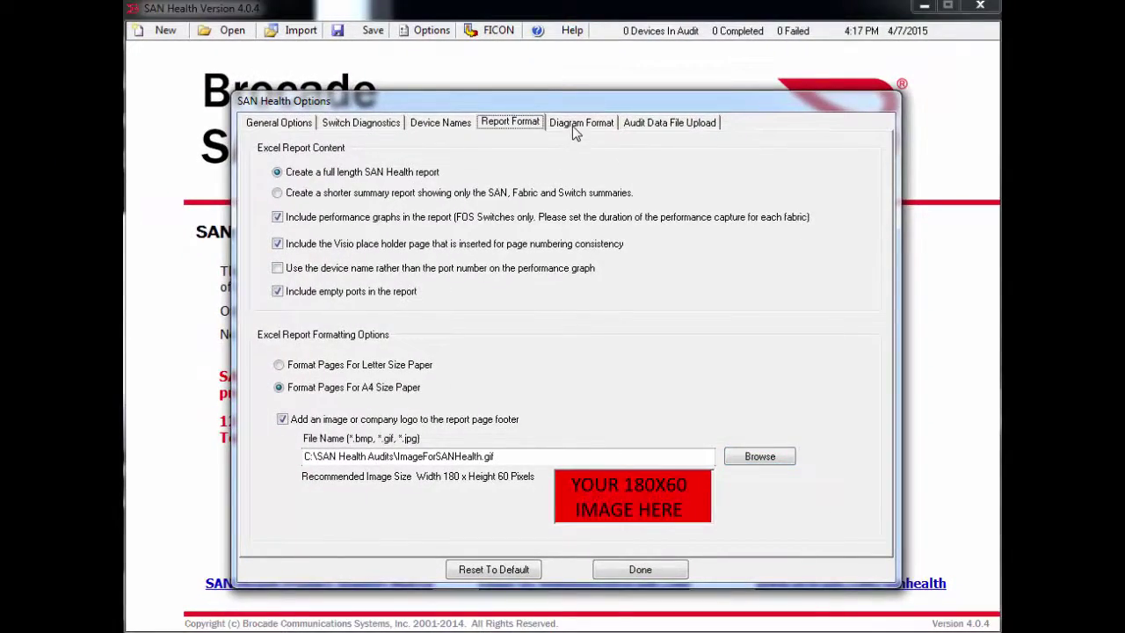
Try drawing each fabric on a new Visio page and omitting the high level topology diagram, and restore both diagram settings
{"action": "left_click", "coordinate": [573, 126]}
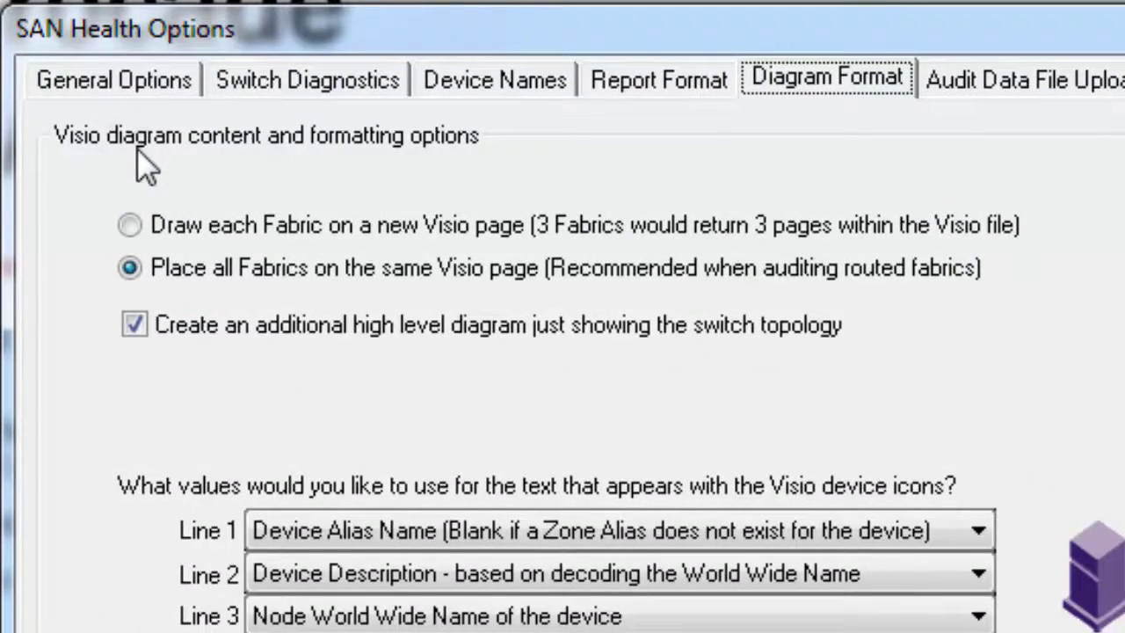
{"action": "left_click", "coordinate": [128, 227]}
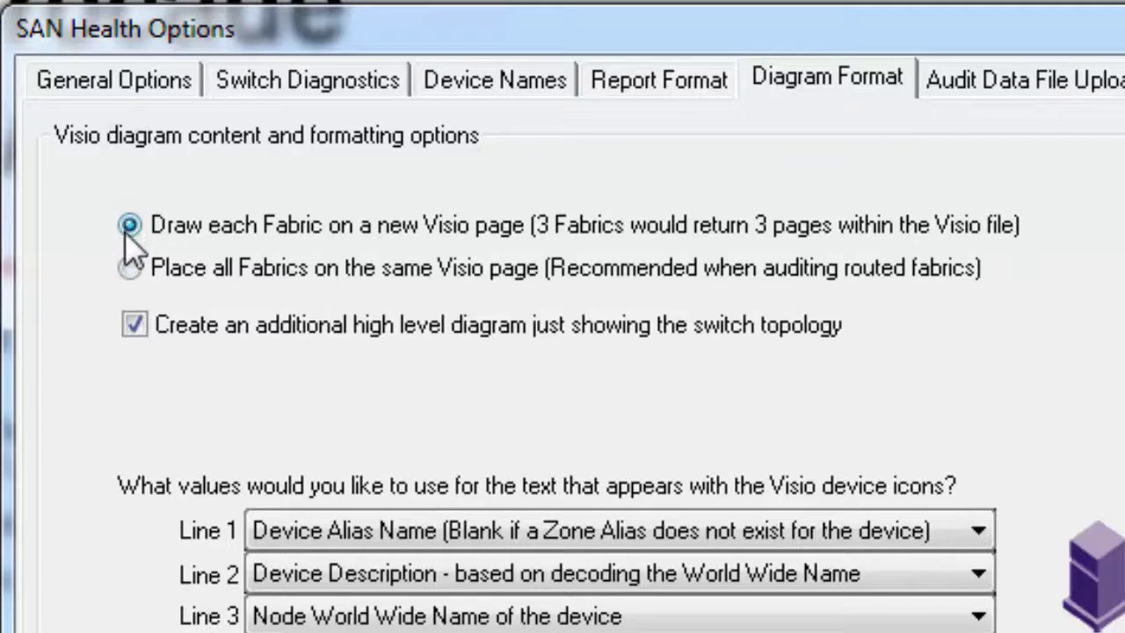
{"action": "left_click", "coordinate": [128, 268]}
{"action": "left_click", "coordinate": [136, 322]}
{"action": "left_click", "coordinate": [137, 323]}
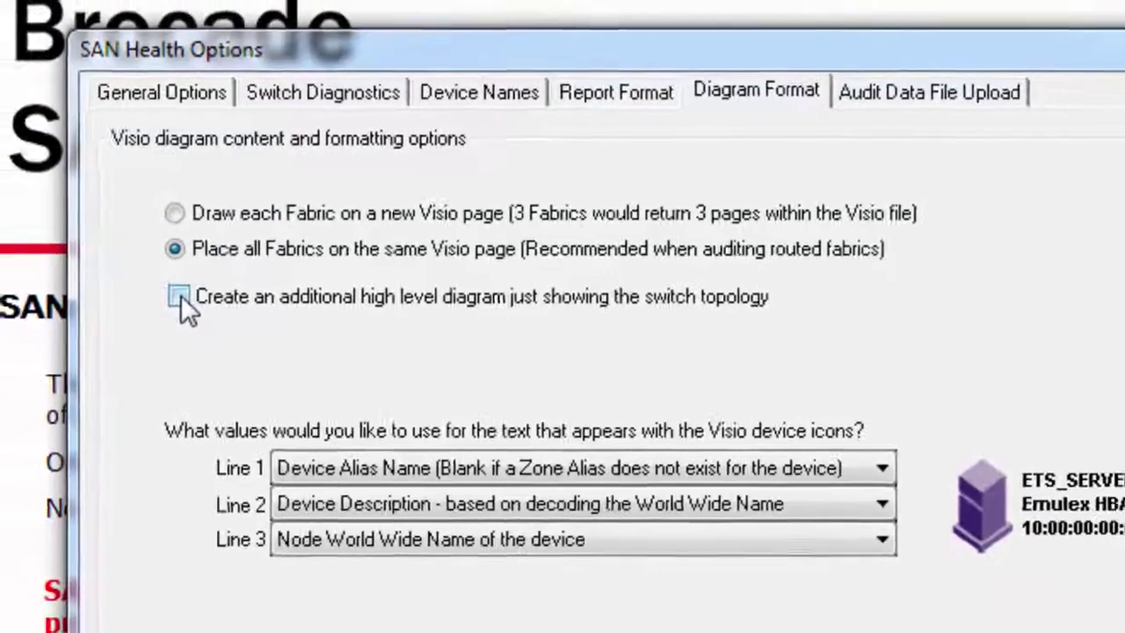
{"action": "left_click", "coordinate": [163, 307]}
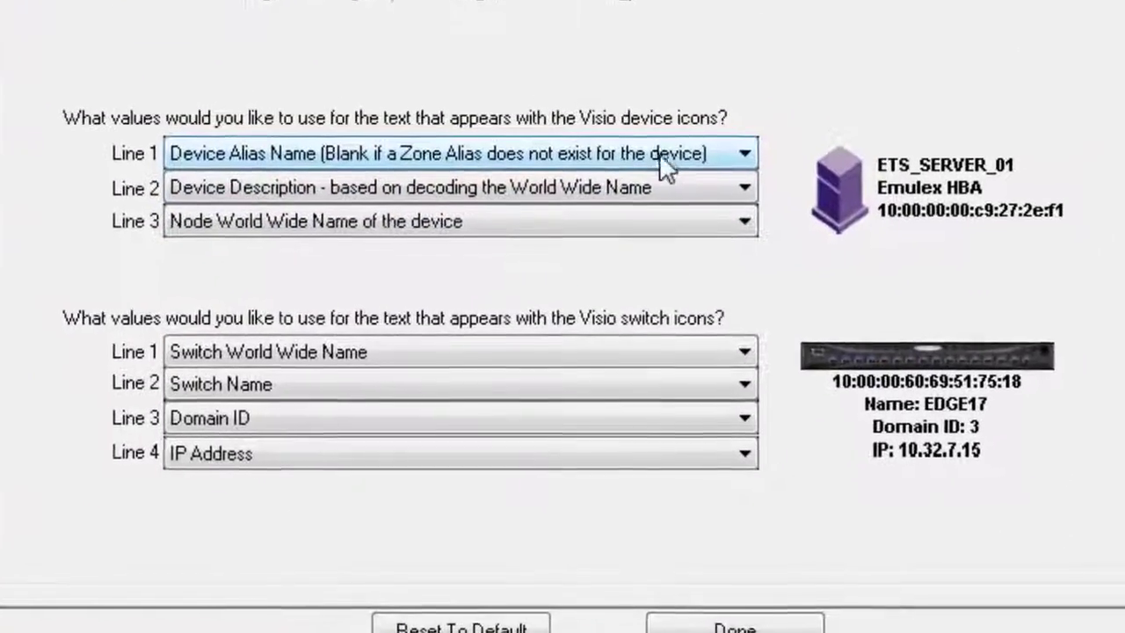
Examine the values offered for the text lines of the Visio device icons and switch icons
{"action": "left_click", "coordinate": [685, 124]}
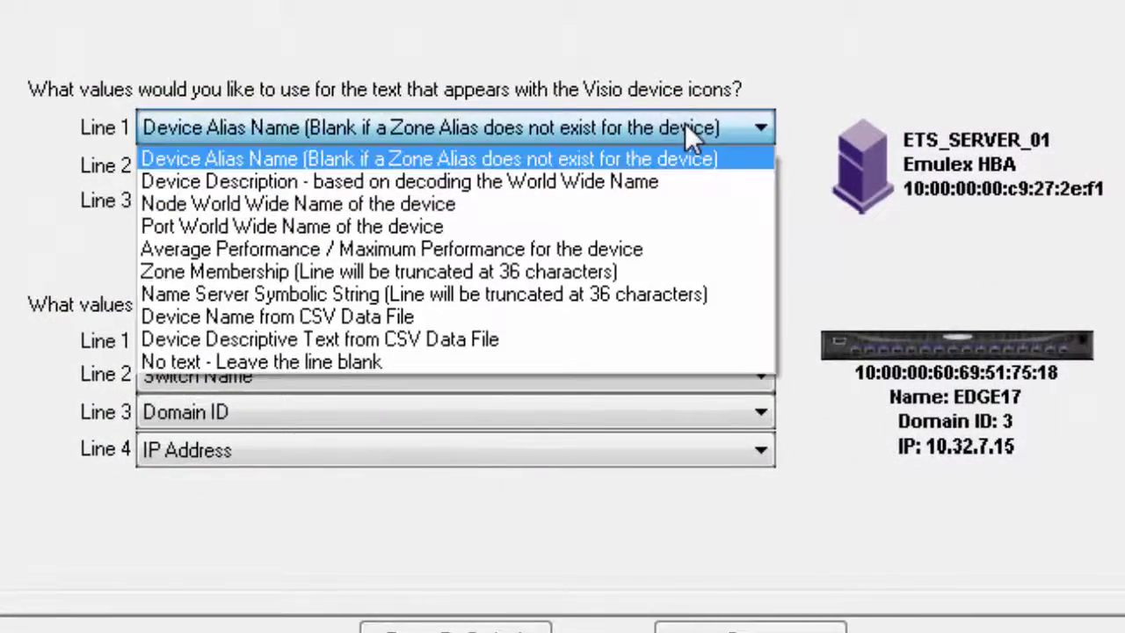
{"action": "left_click", "coordinate": [687, 128]}
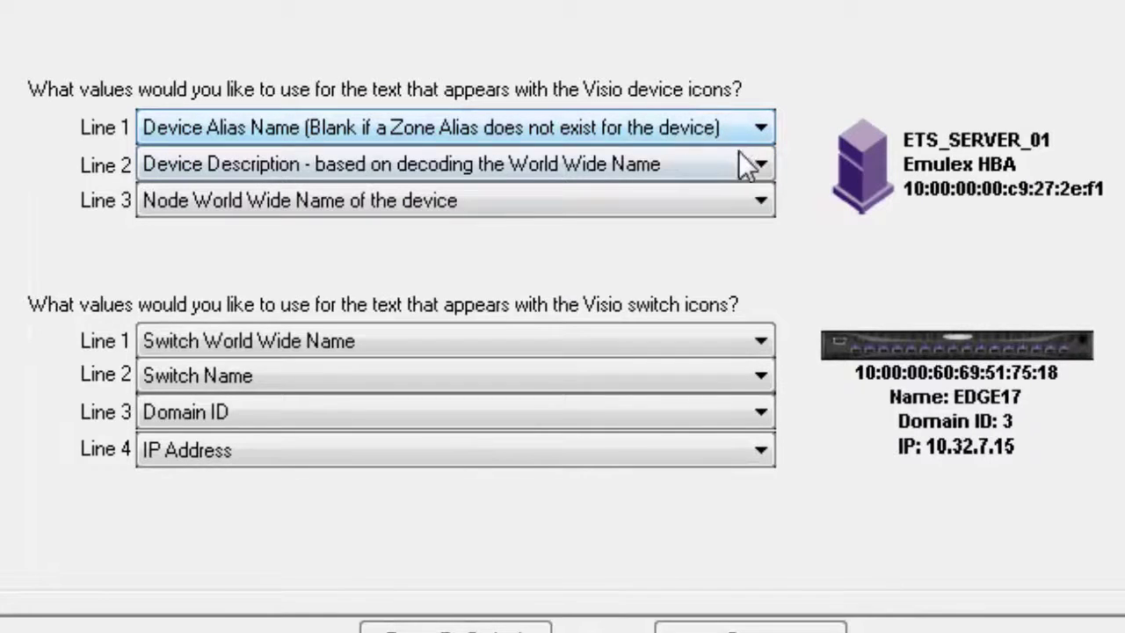
{"action": "left_click", "coordinate": [761, 165]}
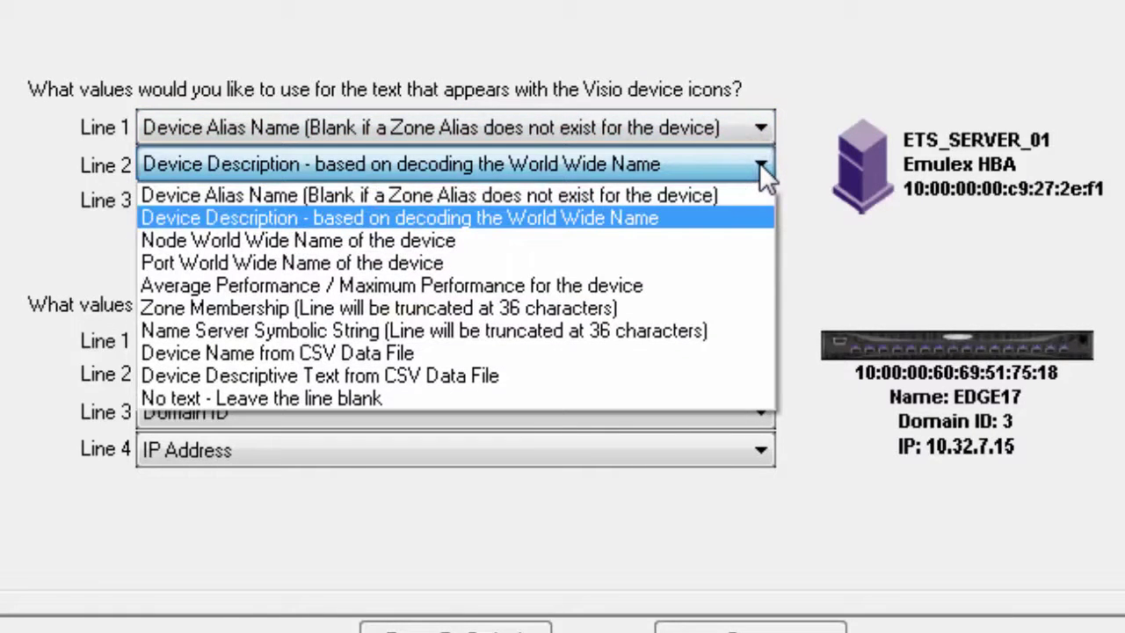
{"action": "left_click", "coordinate": [760, 164]}
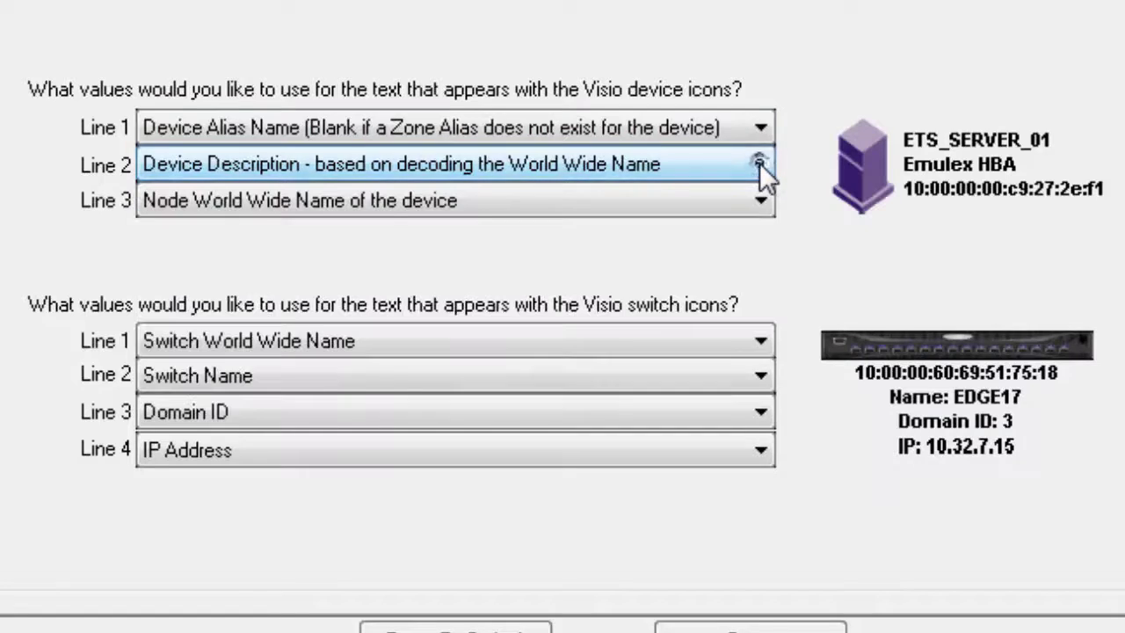
{"action": "left_click", "coordinate": [759, 343]}
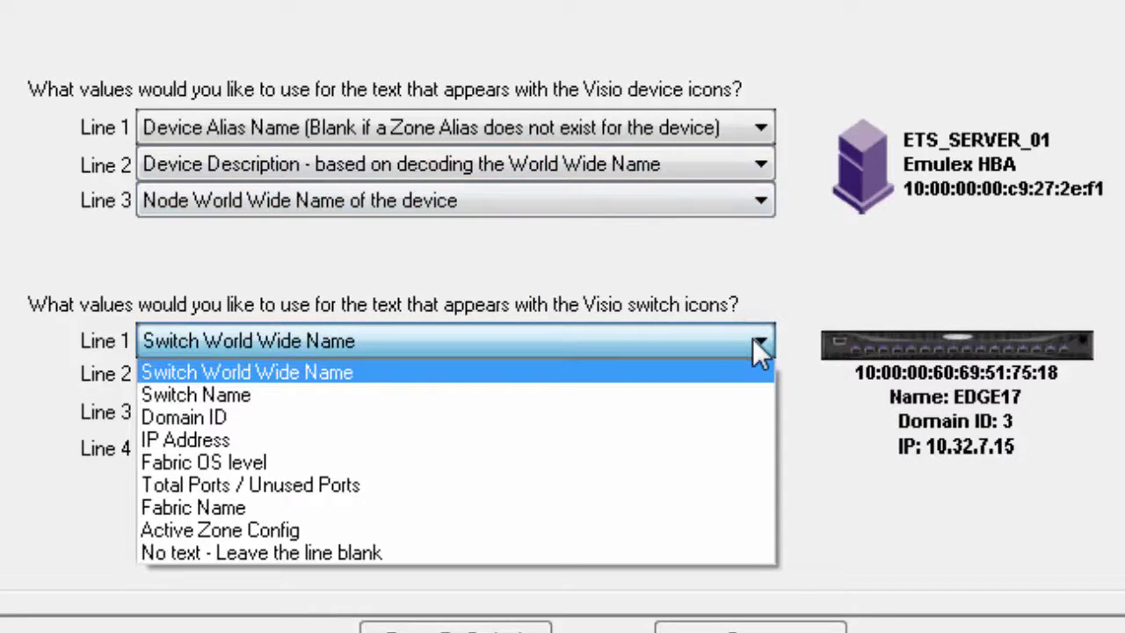
{"action": "left_click", "coordinate": [753, 340]}
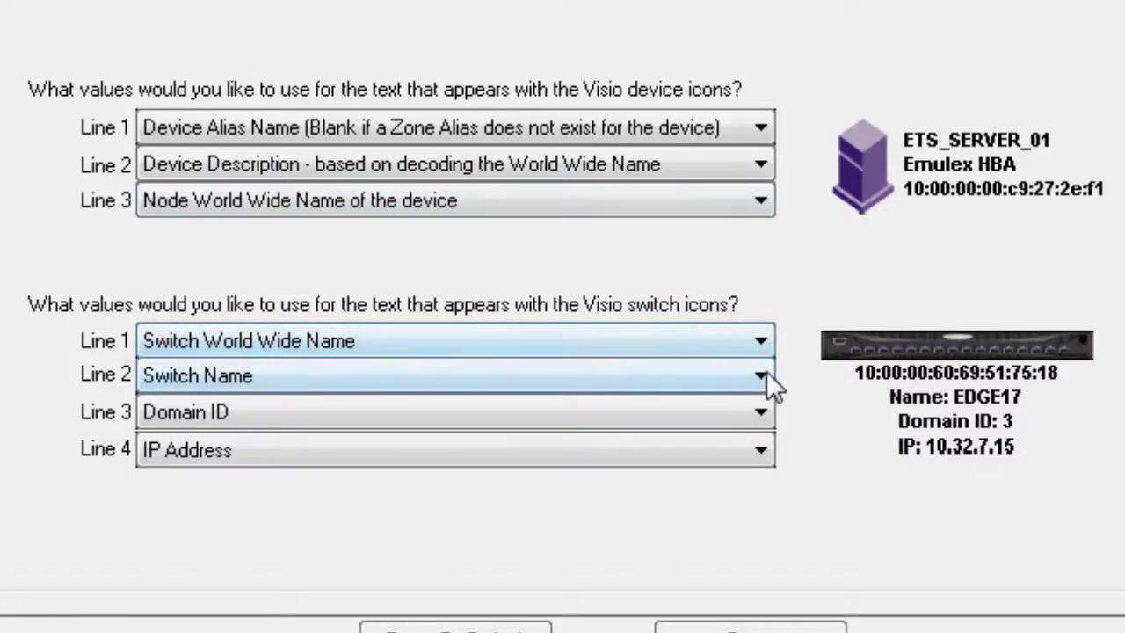
{"action": "left_click", "coordinate": [766, 380]}
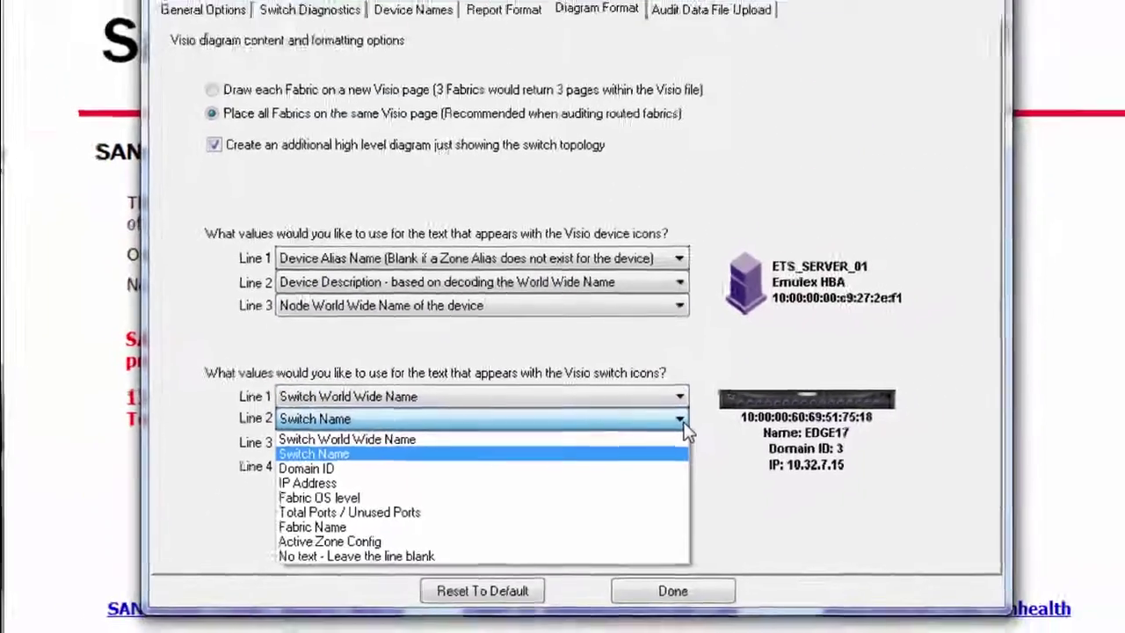
{"action": "left_click", "coordinate": [686, 431]}
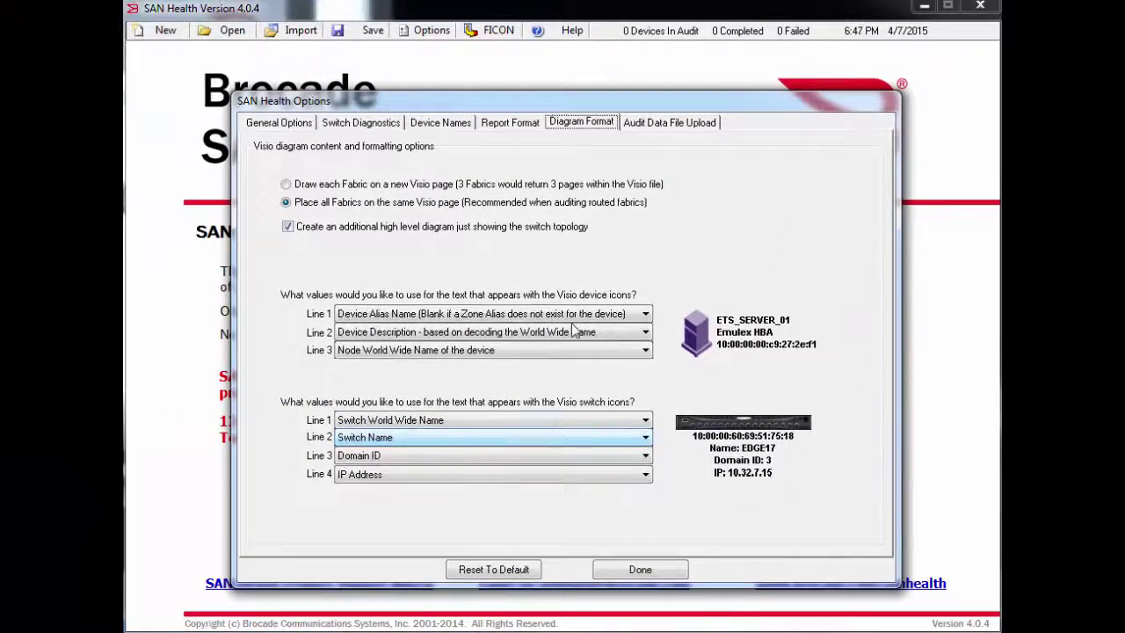
Enable automatic sending of the BSH file by email on audit completion, and turn on the proxy server for the https connection
{"action": "left_click", "coordinate": [682, 123]}
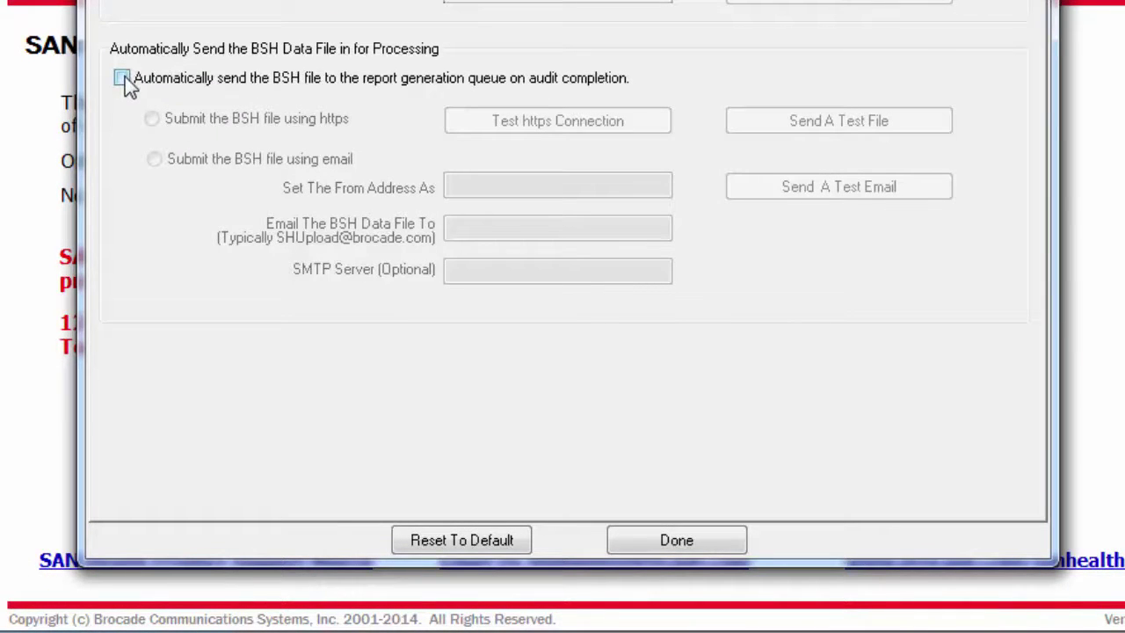
{"action": "left_click", "coordinate": [124, 78]}
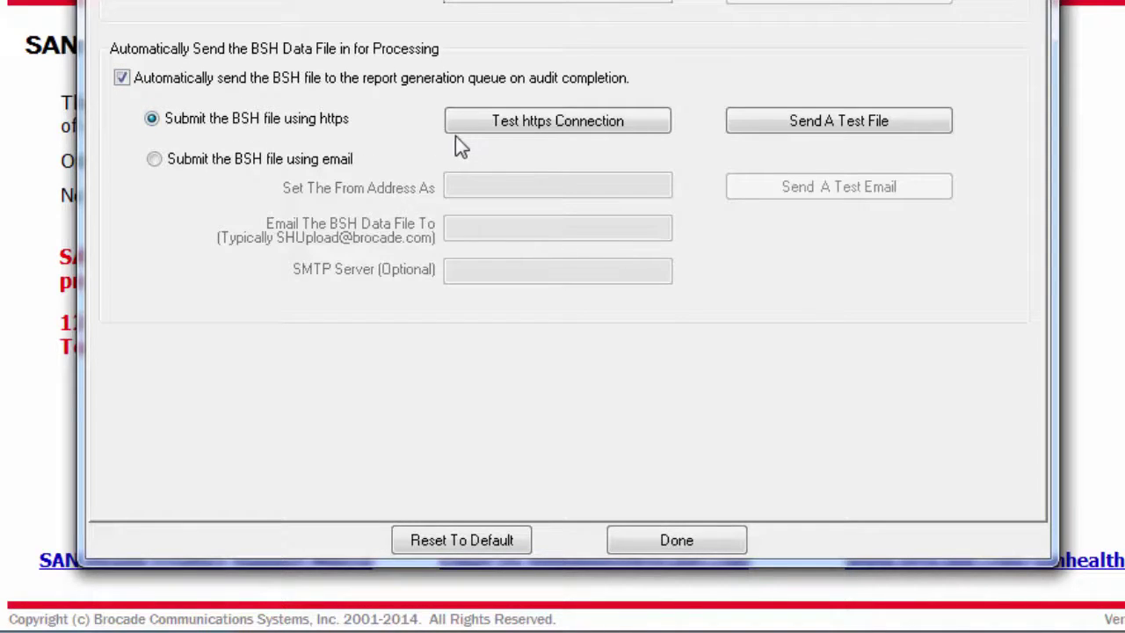
{"action": "left_click", "coordinate": [158, 162]}
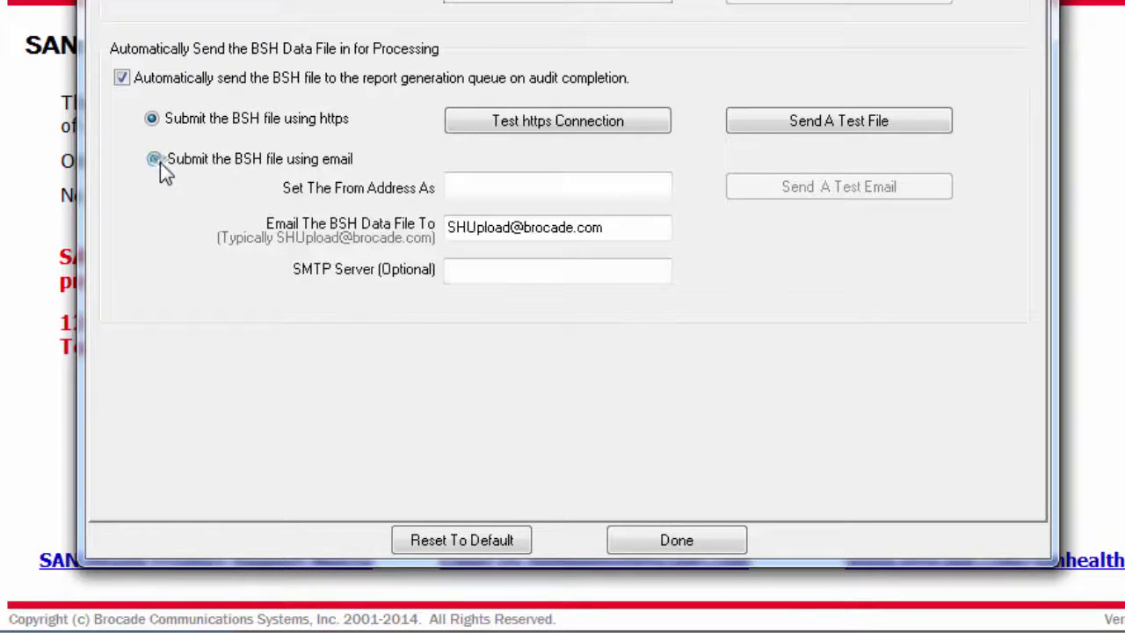
{"action": "left_click", "coordinate": [510, 185]}
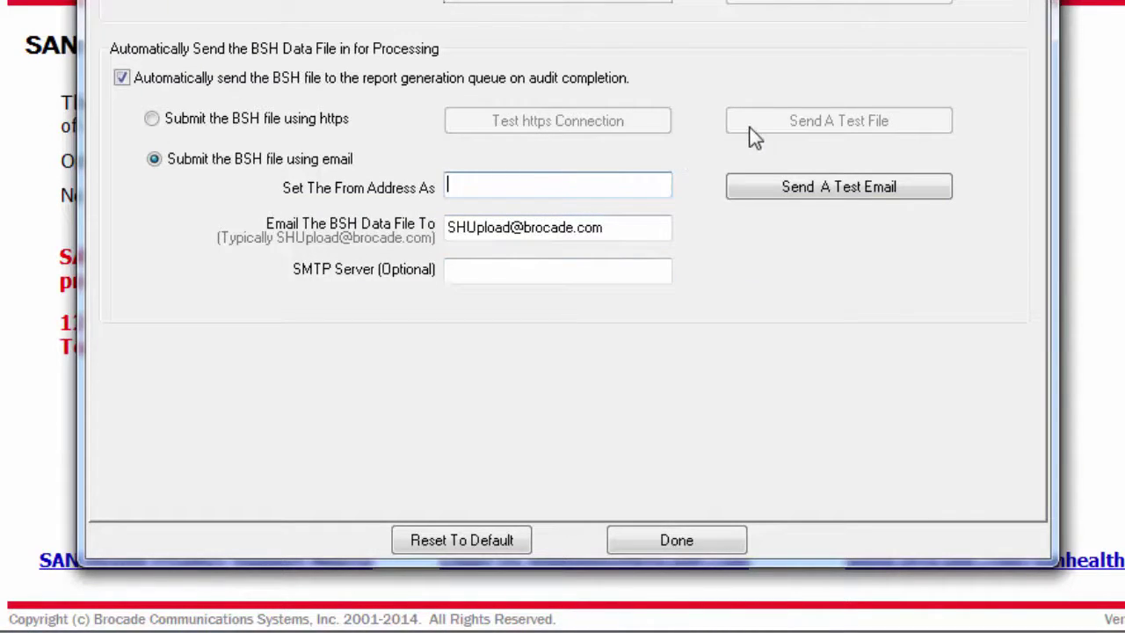
{"action": "left_click", "coordinate": [798, 189]}
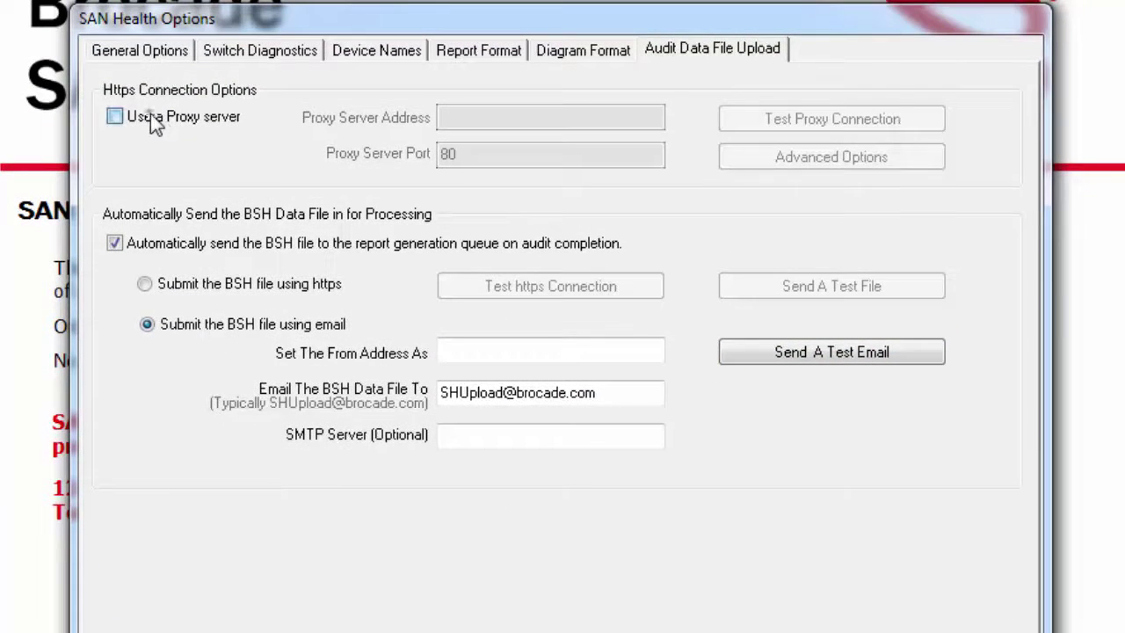
{"action": "left_click", "coordinate": [150, 117]}
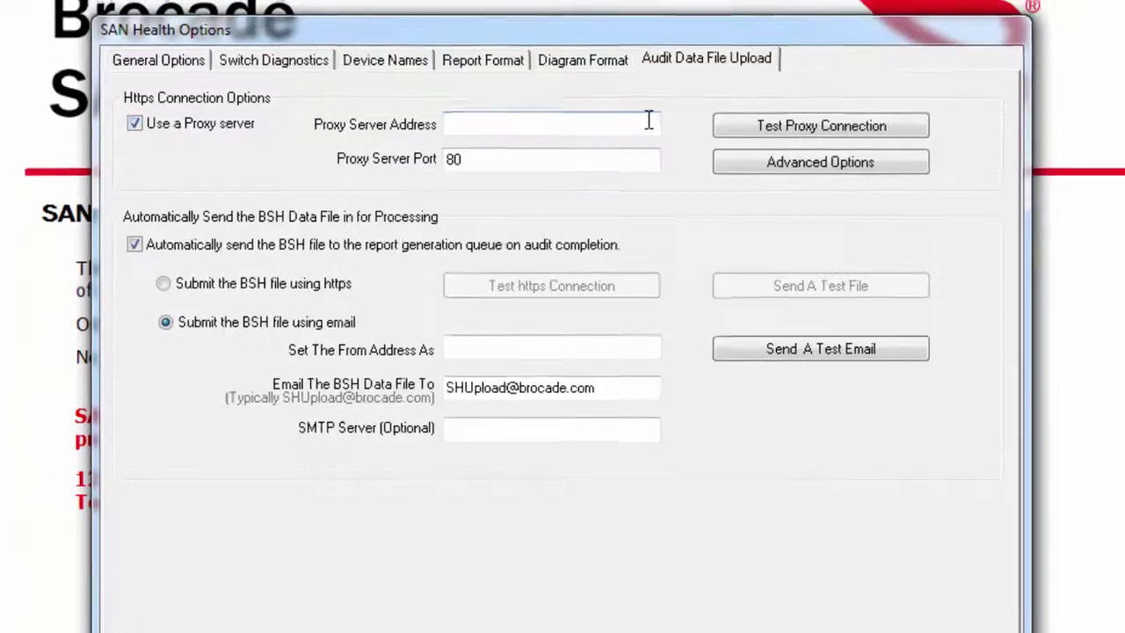